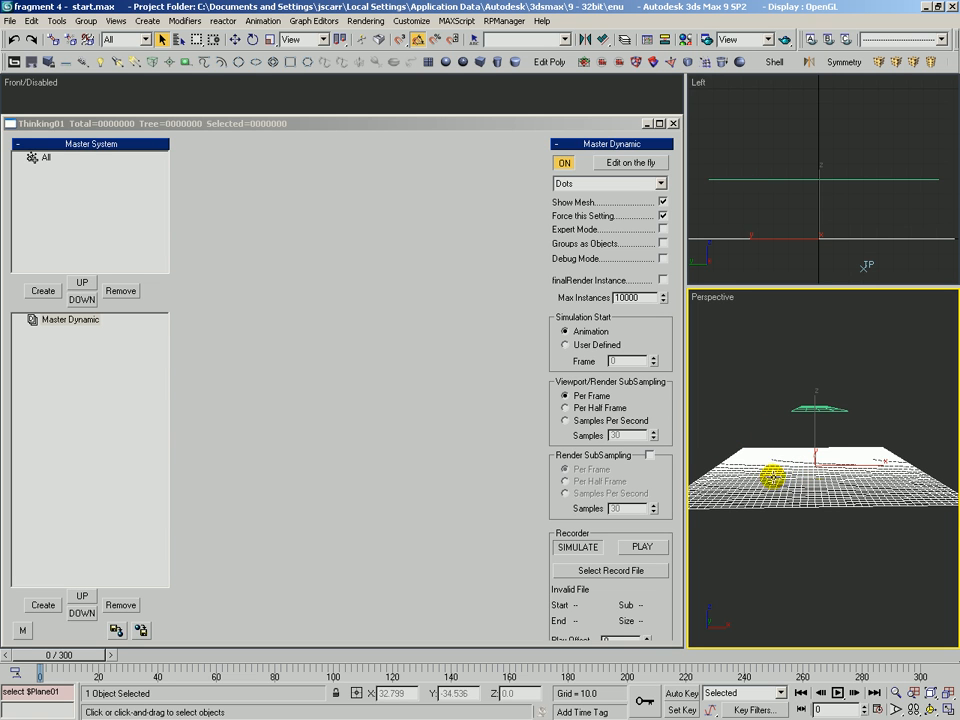
Create a dynamic set named "make coll map" under Master Dynamic and enlarge its node workspace.
{"action": "middle_click_drag", "start_coordinate": [773, 484], "coordinate": [838, 495], "text": "alt"}
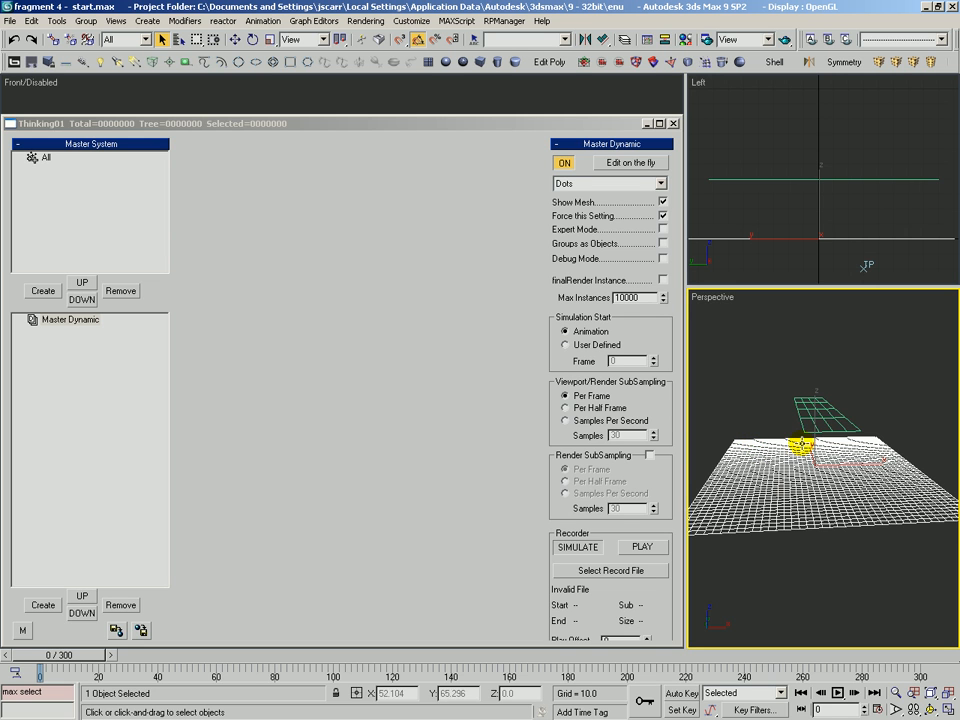
{"action": "mouse_move", "coordinate": [810, 476]}
{"action": "middle_mouse_down", "text": "alt"}
{"action": "mouse_move", "coordinate": [821, 469]}
{"action": "mouse_move", "coordinate": [815, 455]}
{"action": "middle_mouse_up", "text": "alt"}
{"action": "left_click", "coordinate": [222, 432]}
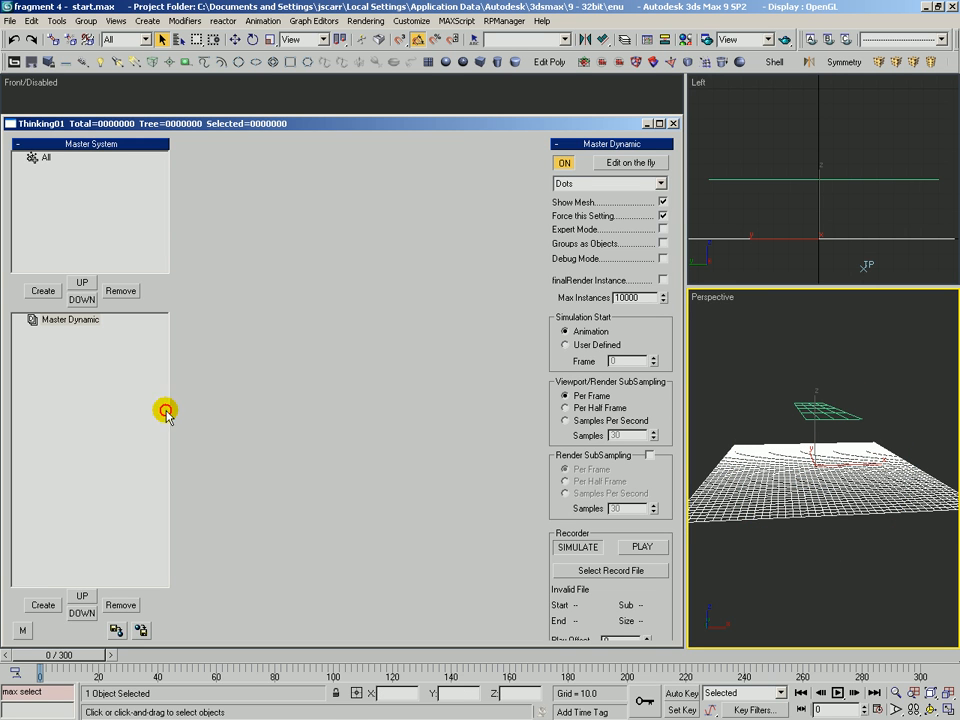
{"action": "left_click", "coordinate": [43, 605]}
{"action": "left_click", "coordinate": [78, 331]}
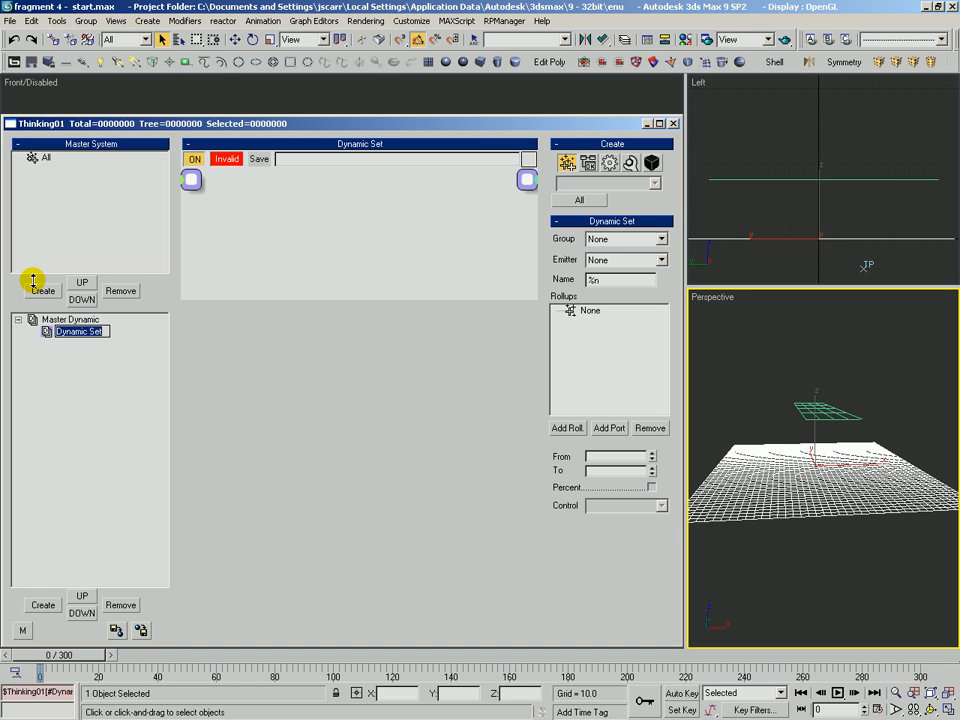
{"action": "key", "text": "Return"}
{"action": "left_click_drag", "start_coordinate": [422, 299], "coordinate": [374, 502]}
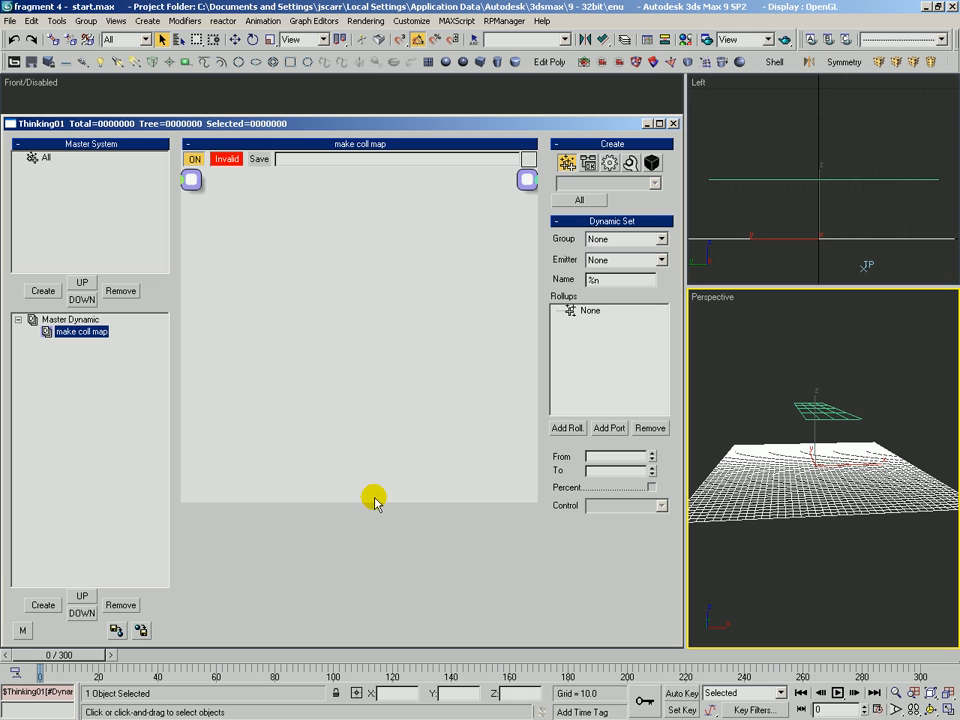
Create a child dynamic set named "born" under "make coll map" and enlarge its node workspace.
{"action": "left_click", "coordinate": [52, 601]}
{"action": "left_click", "coordinate": [93, 344]}
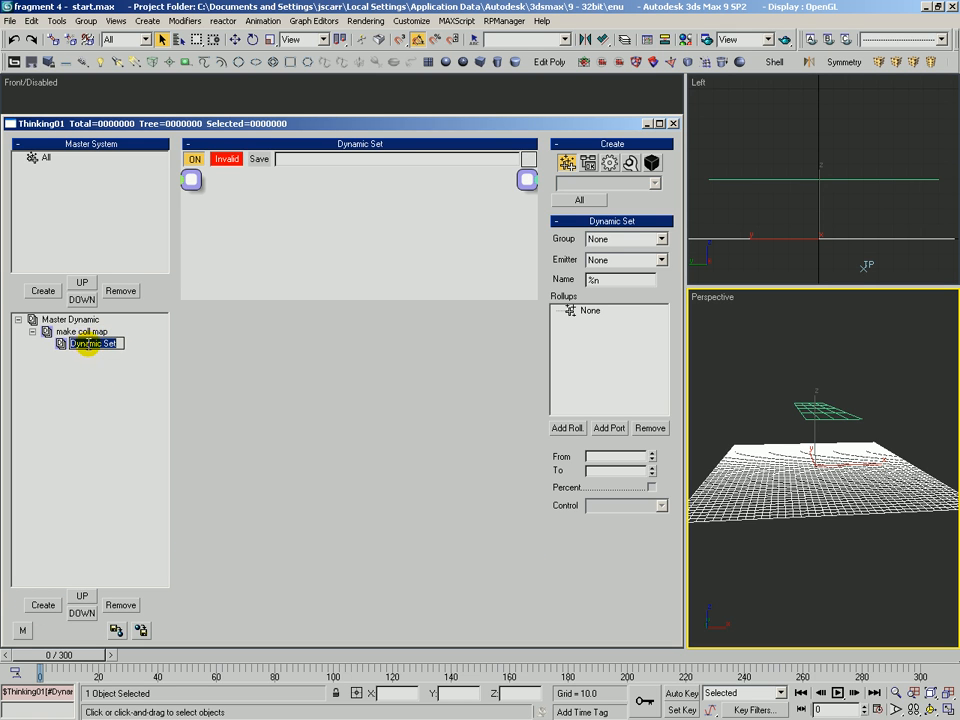
{"action": "type", "text": "born"}
{"action": "key", "text": "Return"}
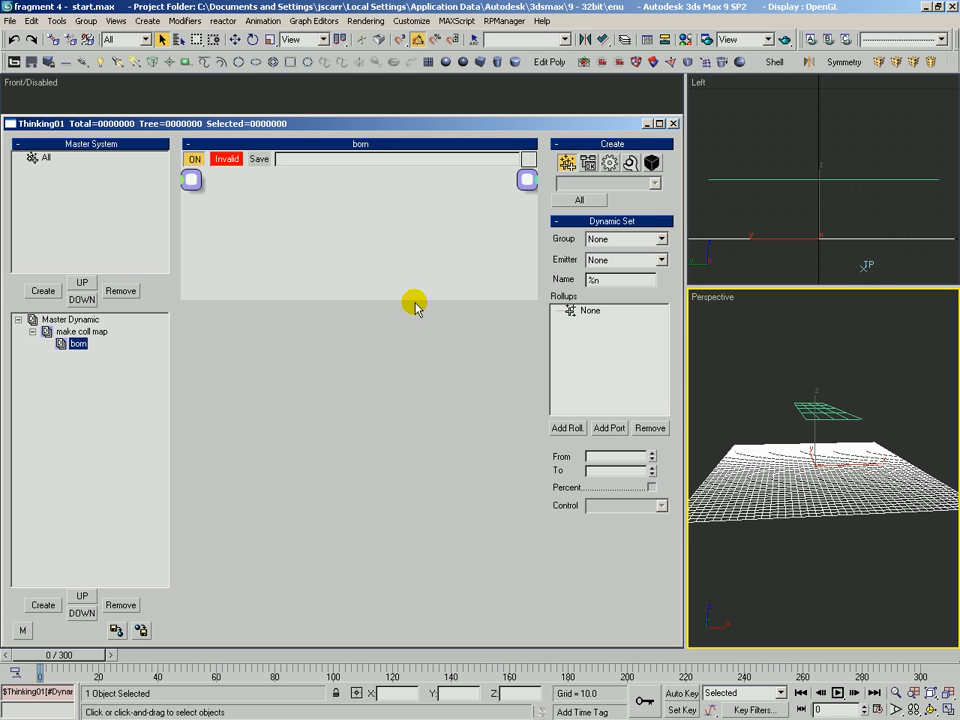
{"action": "left_click_drag", "start_coordinate": [421, 299], "coordinate": [421, 465]}
Add a MatterWaves generator to the born set and pick the small upper plane, Plane02, as its emitter.
{"action": "left_click", "coordinate": [609, 163]}
{"action": "left_click", "coordinate": [605, 184]}
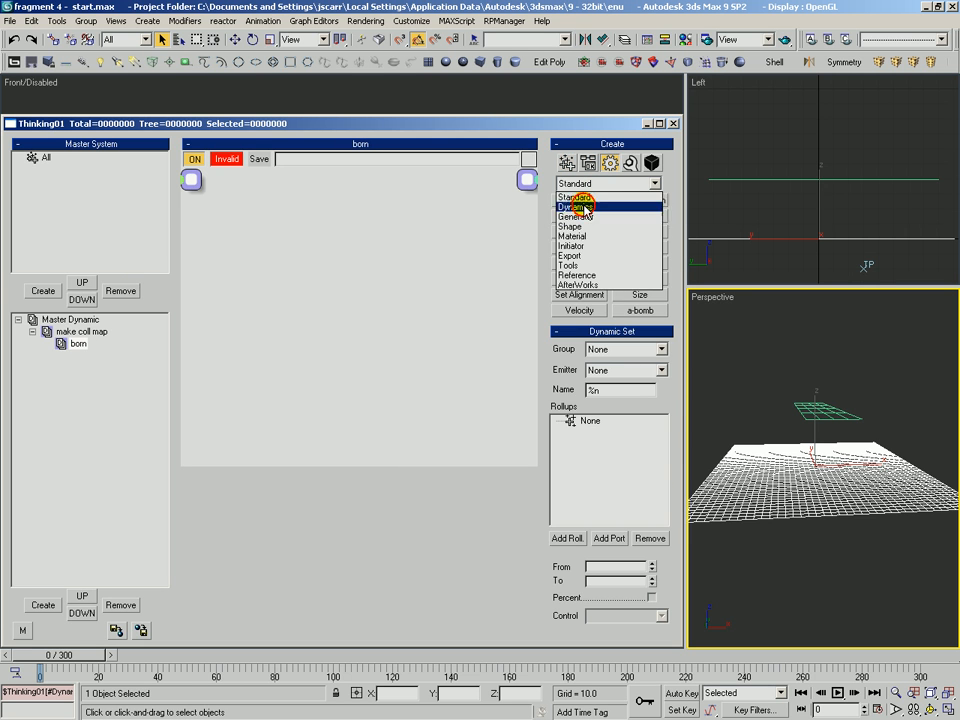
{"action": "left_click", "coordinate": [576, 216]}
{"action": "left_click", "coordinate": [639, 200]}
{"action": "left_click", "coordinate": [279, 229]}
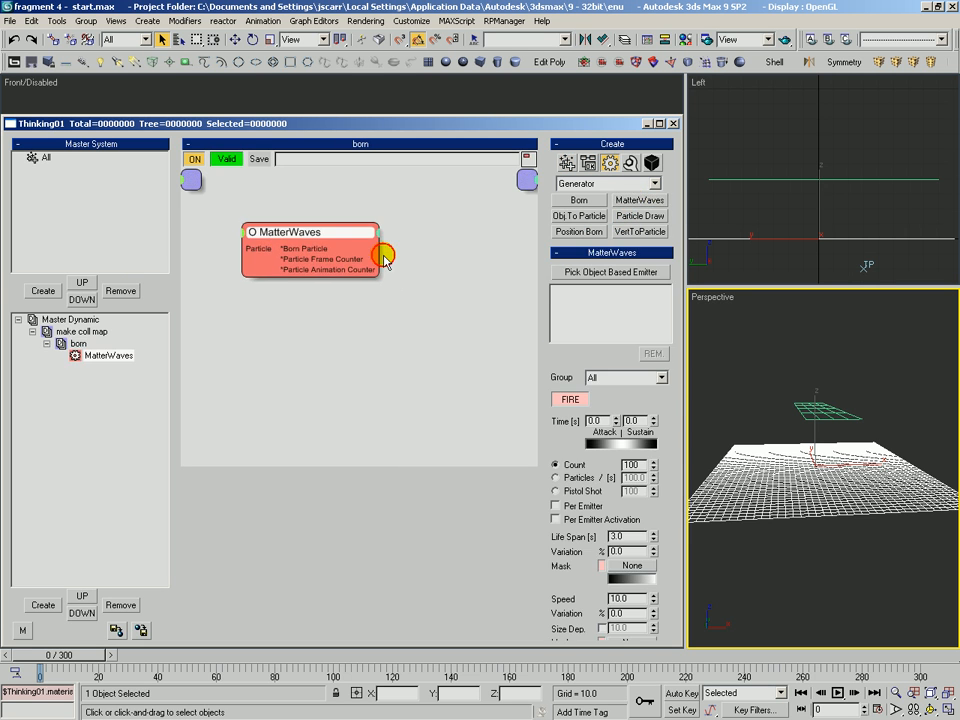
{"action": "left_click", "coordinate": [624, 279]}
{"action": "left_click", "coordinate": [822, 418]}
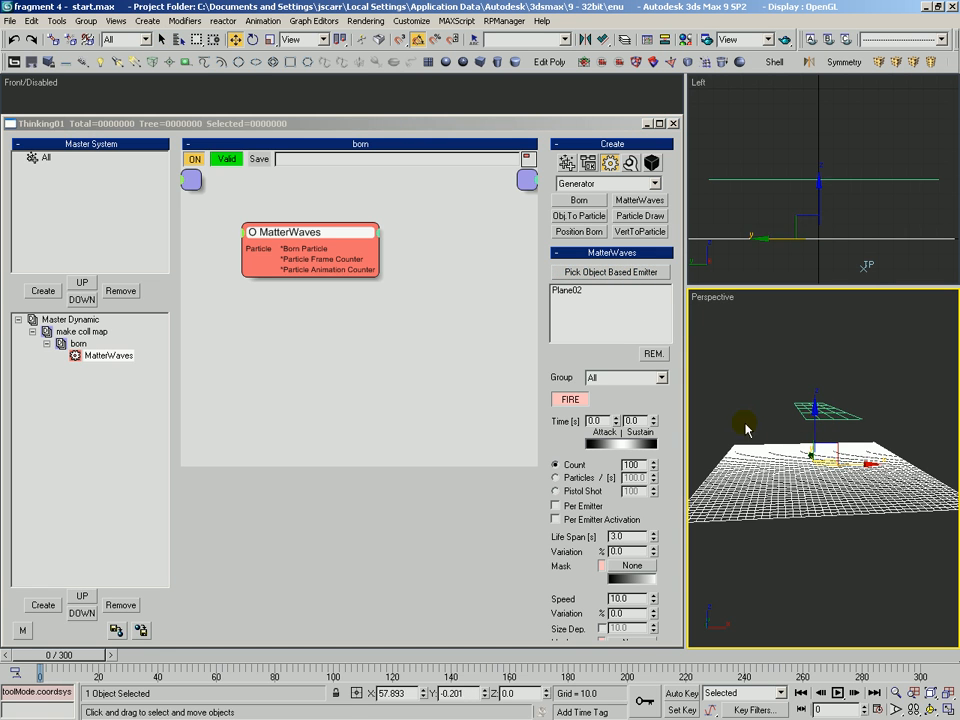
Switch MatterWaves to a particles-per-second rate of 1.0 and scrub the timeline to frame 148 to preview the emission.
{"action": "key", "text": "ctrl+r"}
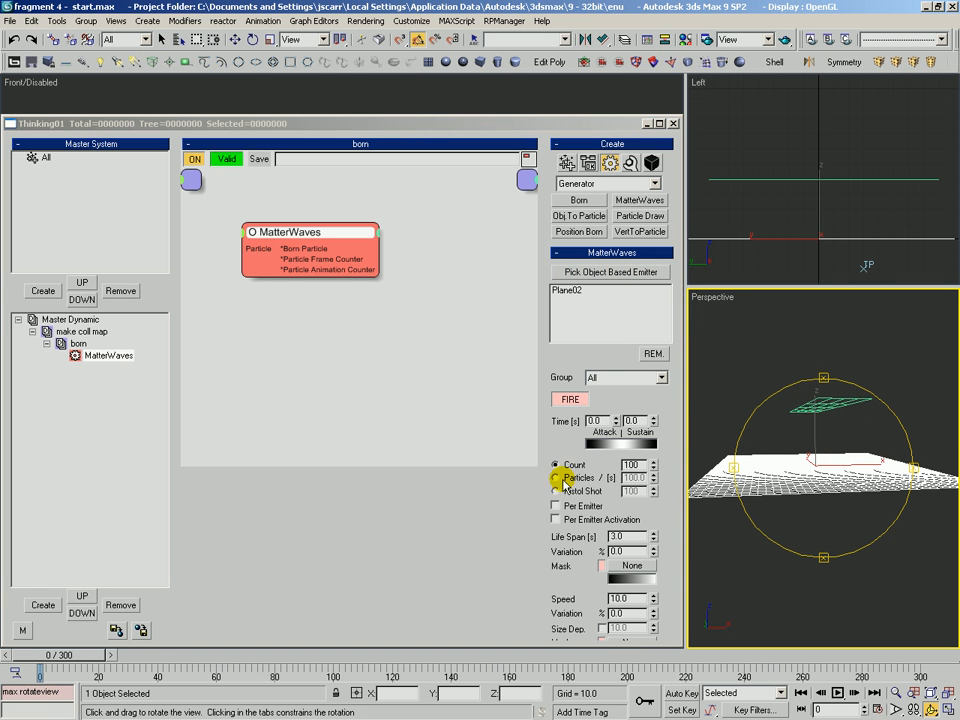
{"action": "left_click", "coordinate": [577, 480]}
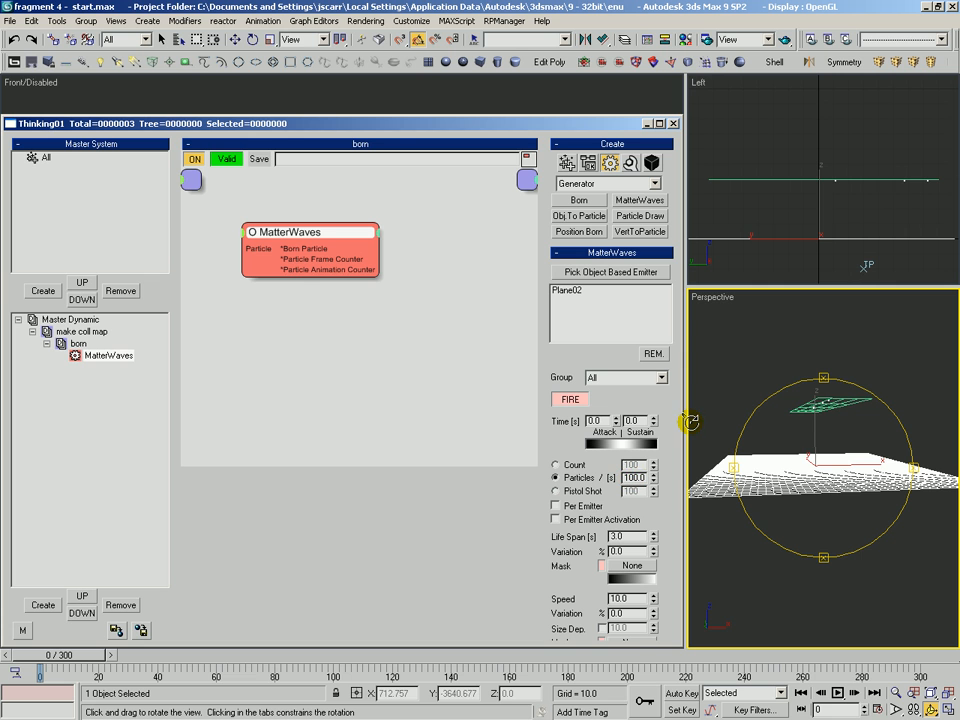
{"action": "key", "text": "Return"}
{"action": "left_click_drag", "start_coordinate": [775, 490], "coordinate": [782, 499]}
{"action": "key", "text": "q"}
{"action": "left_click", "coordinate": [763, 408]}
{"action": "left_click_drag", "start_coordinate": [42, 672], "coordinate": [488, 680]}
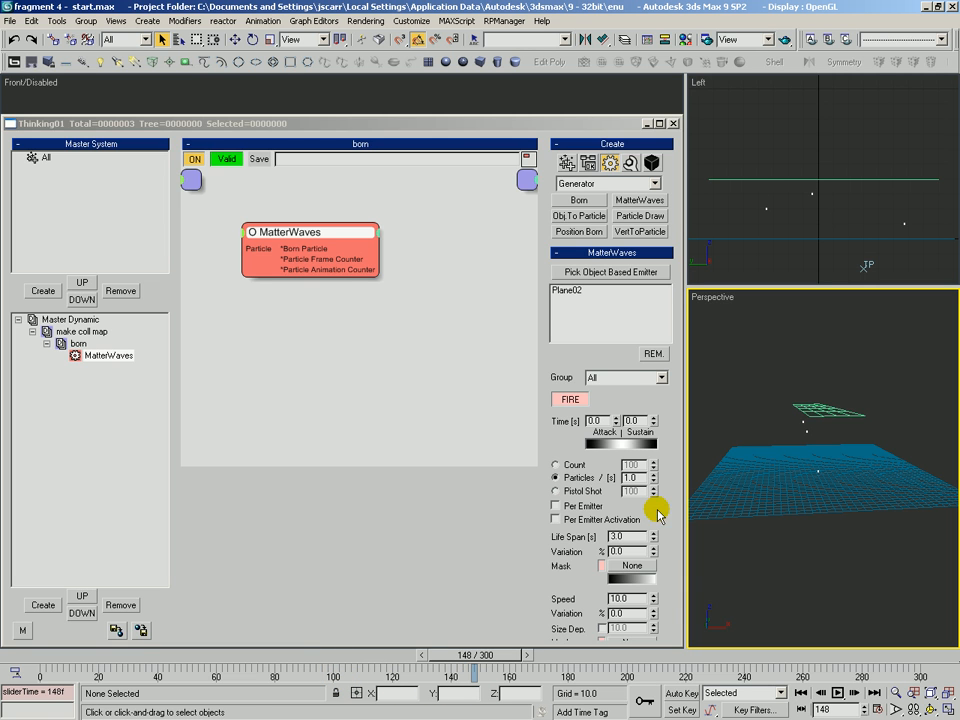
Raise the MatterWaves particle speed to 26.8 and scrub the timeline to frame 64 to check the fall.
{"action": "scroll", "coordinate": [650, 506], "scroll_direction": "down", "scroll_amount": 4}
{"action": "scroll", "coordinate": [563, 470], "scroll_direction": "down", "scroll_amount": 5}
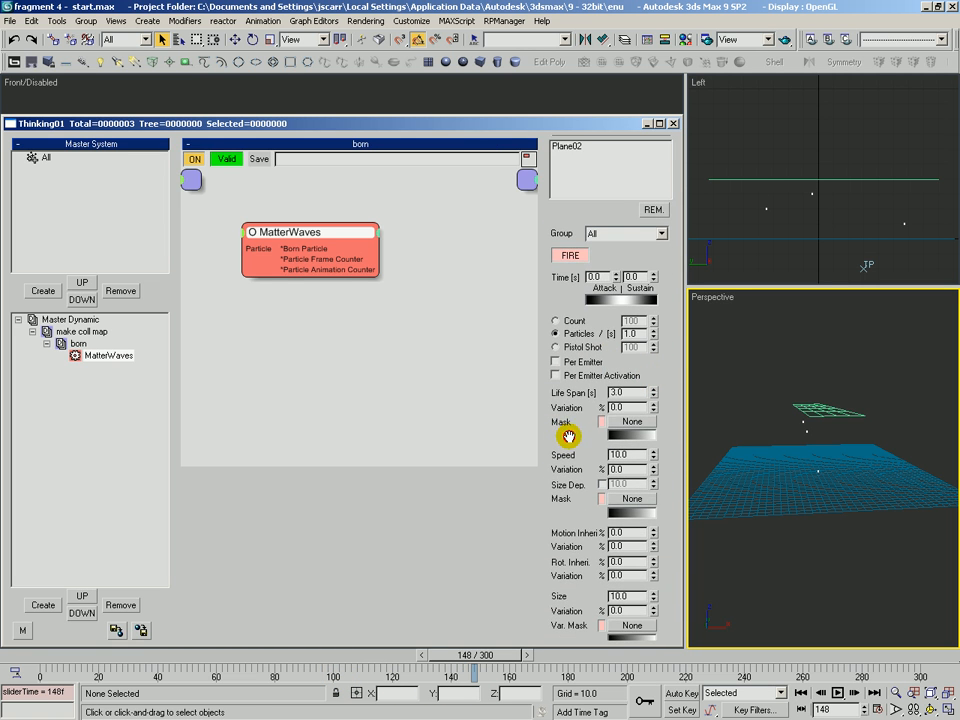
{"action": "left_click_drag", "start_coordinate": [654, 375], "coordinate": [655, 240]}
{"action": "left_click_drag", "start_coordinate": [670, 476], "coordinate": [660, 323]}
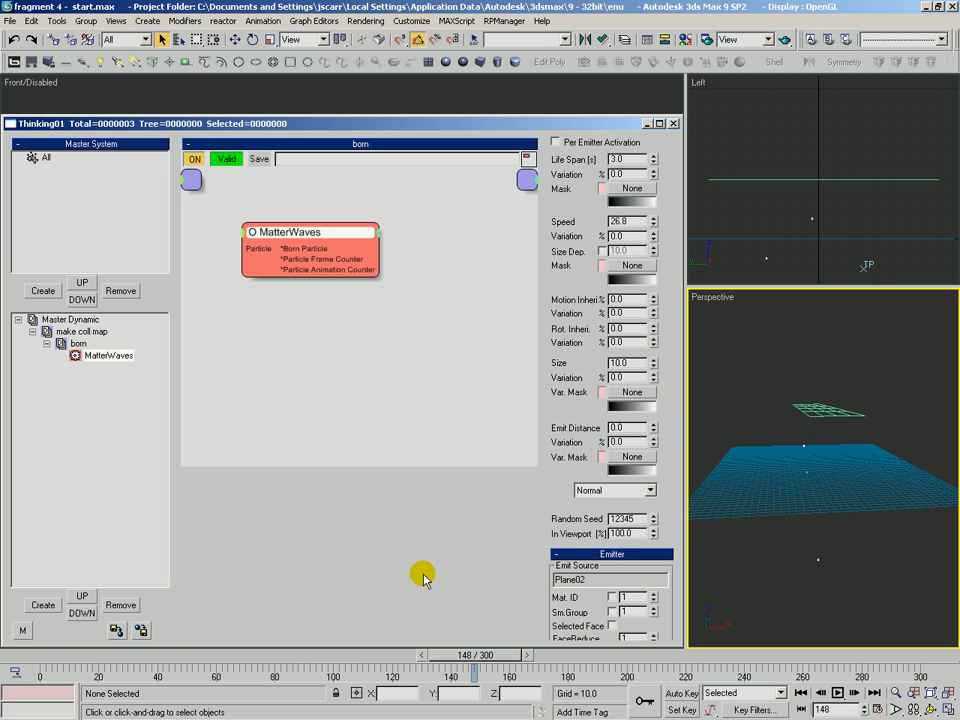
{"action": "left_click", "coordinate": [44, 656]}
{"action": "left_click_drag", "start_coordinate": [36, 658], "coordinate": [217, 686]}
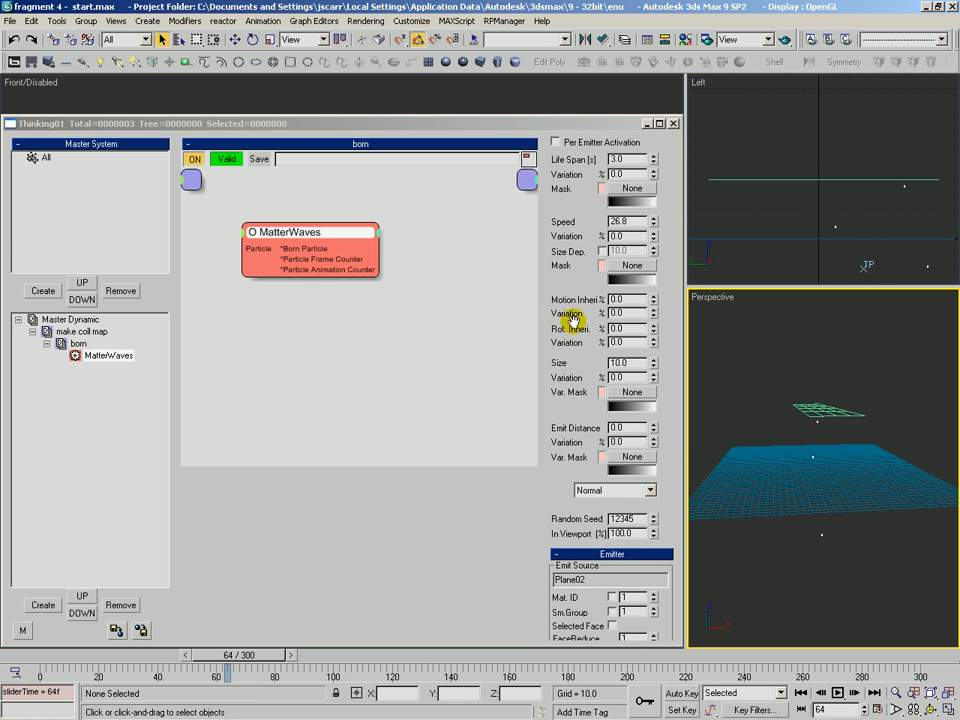
Set the MatterWaves rate to 10 particles per second and increase the direction variation, previewing the wider spread over the timeline.
{"action": "left_click_drag", "start_coordinate": [556, 268], "coordinate": [561, 435]}
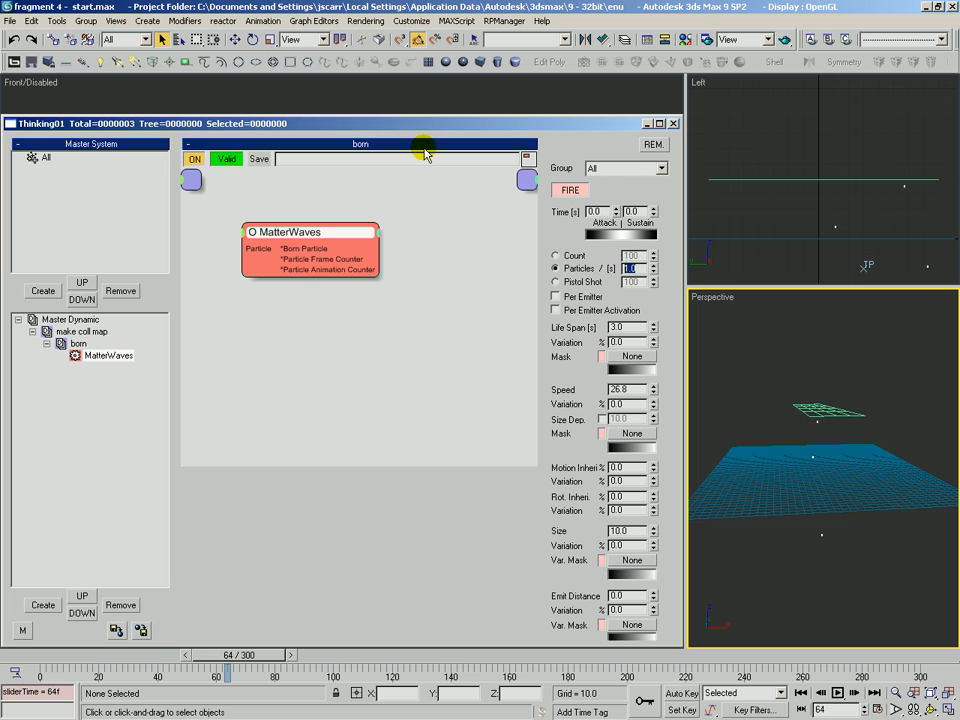
{"action": "left_click_drag", "start_coordinate": [664, 536], "coordinate": [622, 146]}
{"action": "left_click_drag", "start_coordinate": [665, 480], "coordinate": [635, 300]}
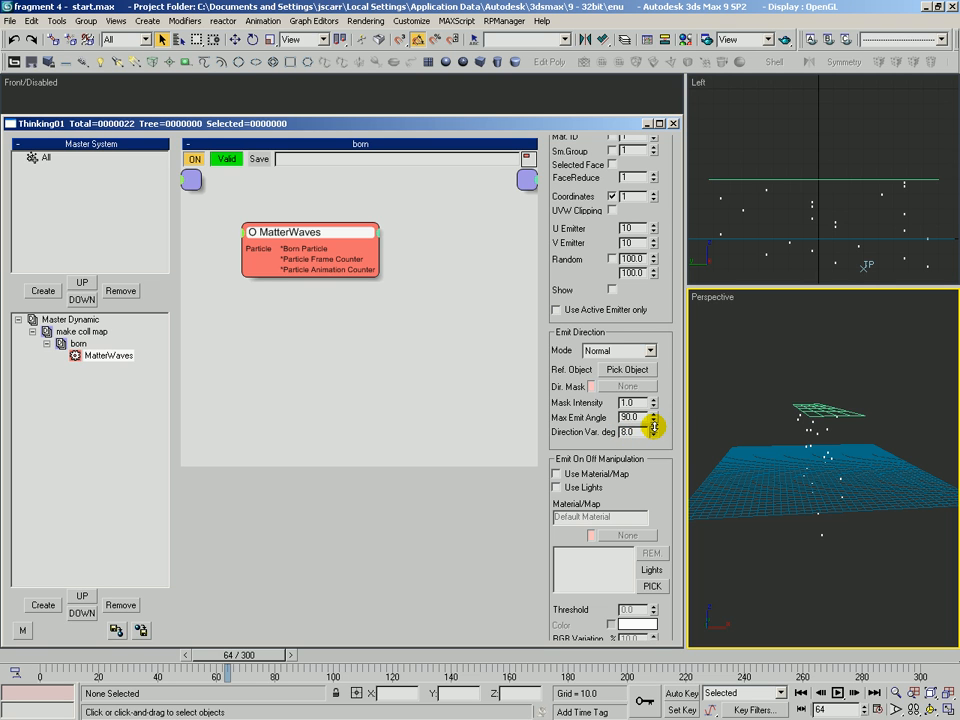
{"action": "left_click", "coordinate": [654, 421]}
{"action": "left_click_drag", "start_coordinate": [44, 669], "coordinate": [253, 693]}
{"action": "left_click_drag", "start_coordinate": [653, 422], "coordinate": [652, 400]}
{"action": "left_click_drag", "start_coordinate": [40, 660], "coordinate": [568, 668]}
{"action": "key", "text": "ctrl+r"}
{"action": "mouse_move", "coordinate": [770, 460]}
{"action": "left_mouse_down"}
{"action": "mouse_move", "coordinate": [784, 497]}
{"action": "mouse_move", "coordinate": [756, 465]}
{"action": "left_mouse_up"}
Add the M3D_Basic "size shape" preset beside MatterWaves, keeping Std Shape and Size nodes fed by its particles, and delete the surplus node.
{"action": "left_click", "coordinate": [381, 369]}
{"action": "left_click_drag", "start_coordinate": [332, 232], "coordinate": [275, 266]}
{"action": "left_click", "coordinate": [369, 229]}
{"action": "left_click", "coordinate": [652, 164]}
{"action": "left_click", "coordinate": [626, 184]}
{"action": "left_click", "coordinate": [612, 184]}
{"action": "left_click", "coordinate": [578, 341]}
{"action": "left_click", "coordinate": [396, 251]}
{"action": "left_click_drag", "start_coordinate": [409, 273], "coordinate": [432, 307]}
{"action": "left_click", "coordinate": [438, 307]}
{"action": "key", "text": "Delete"}
{"action": "left_click", "coordinate": [433, 350]}
{"action": "left_click_drag", "start_coordinate": [273, 264], "coordinate": [287, 260]}
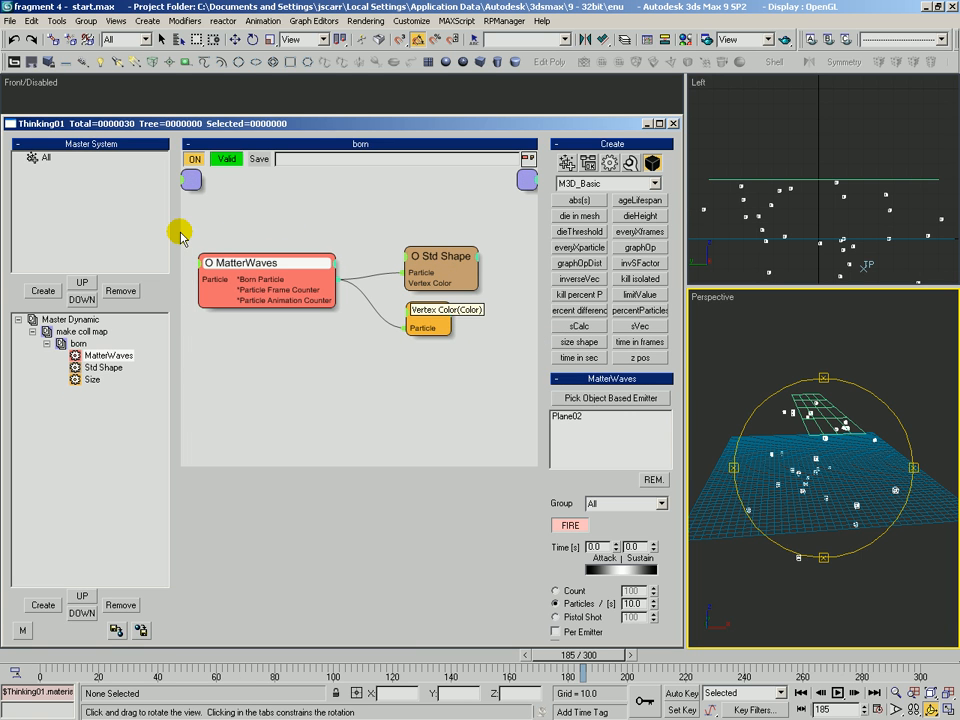
Add a Spin dynamics operator below the Size node and connect the MatterWaves particle output to it.
{"action": "left_click", "coordinate": [606, 184]}
{"action": "left_click", "coordinate": [608, 165]}
{"action": "left_click", "coordinate": [606, 184]}
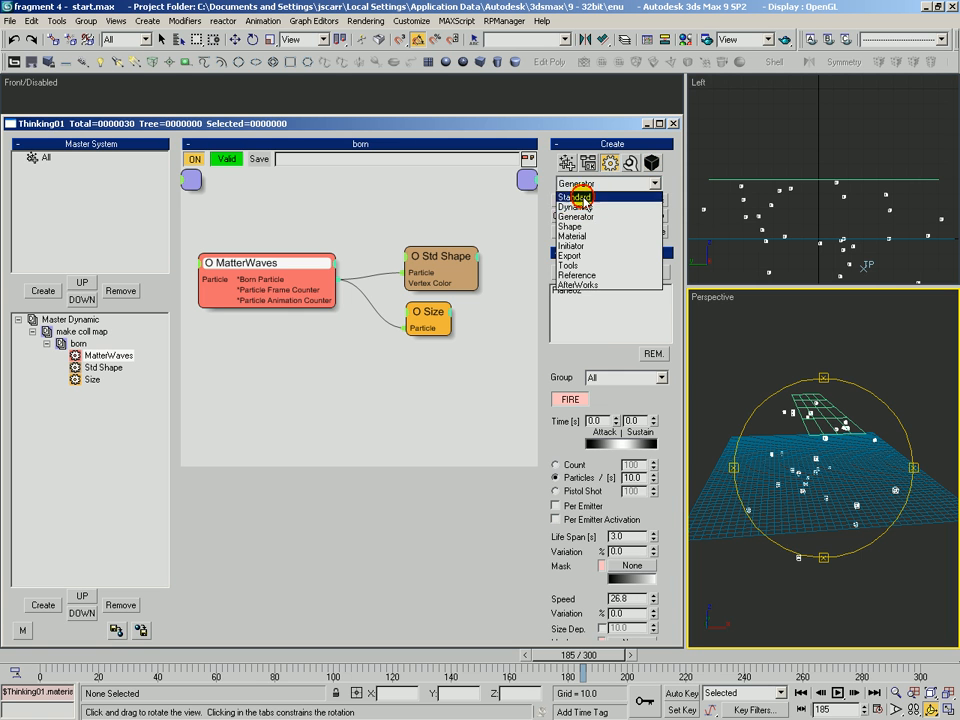
{"action": "left_click", "coordinate": [581, 203]}
{"action": "left_click", "coordinate": [627, 311]}
{"action": "left_click", "coordinate": [411, 343]}
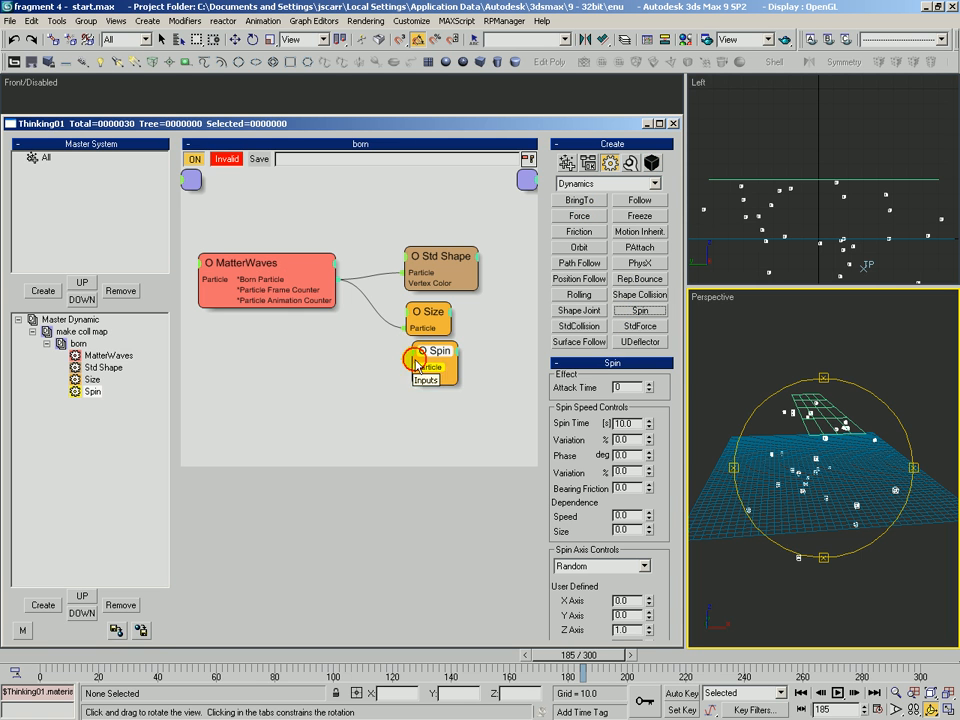
{"action": "mouse_move", "coordinate": [420, 366]}
{"action": "left_mouse_down"}
{"action": "mouse_move", "coordinate": [328, 281]}
{"action": "mouse_move", "coordinate": [434, 375]}
{"action": "left_mouse_up"}
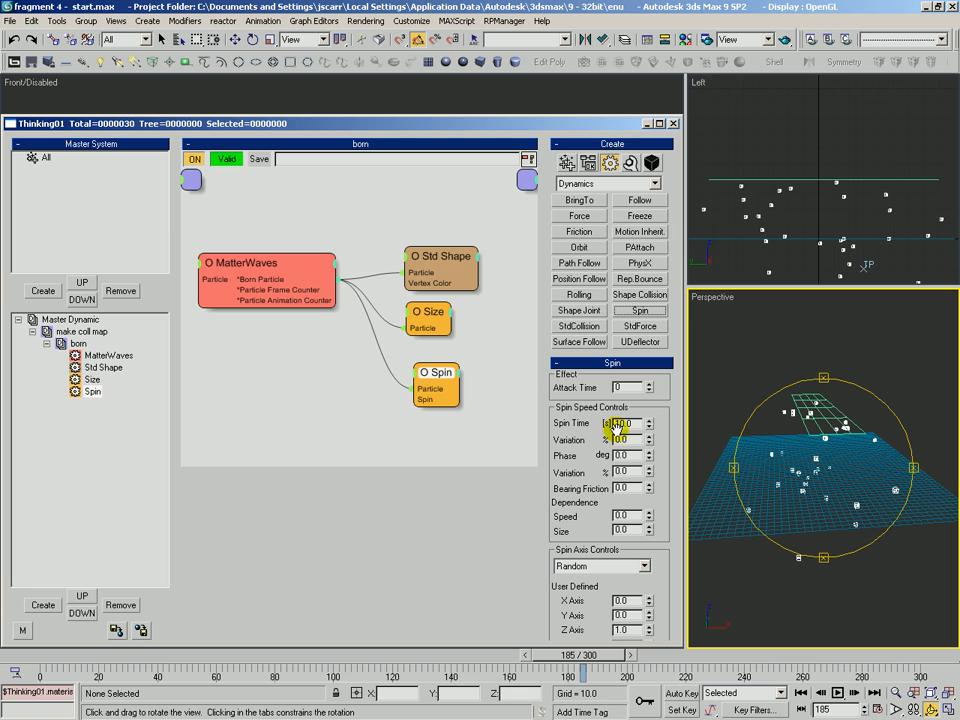
Set the spin time to 1.0 s with 88% variation and scrub the timeline to frame 229.
{"action": "type", "text": "1"}
{"action": "left_click_drag", "start_coordinate": [636, 424], "coordinate": [631, 377]}
{"action": "left_click_drag", "start_coordinate": [50, 672], "coordinate": [711, 662]}
Examine the spinning particles in the perspective view using shaded, edged-face and wireframe display.
{"action": "middle_click", "coordinate": [826, 513], "text": "alt"}
{"action": "key", "text": "alt+z"}
{"action": "left_click_drag", "start_coordinate": [823, 499], "coordinate": [846, 482]}
{"action": "key", "text": "q"}
{"action": "left_click", "coordinate": [781, 504]}
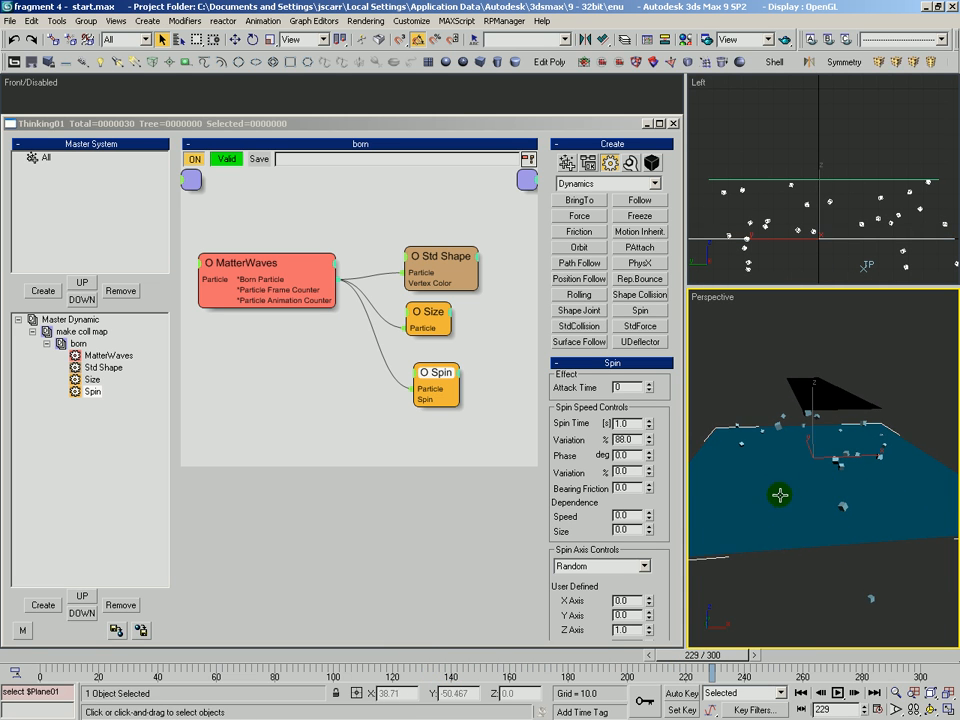
{"action": "key", "text": "F4"}
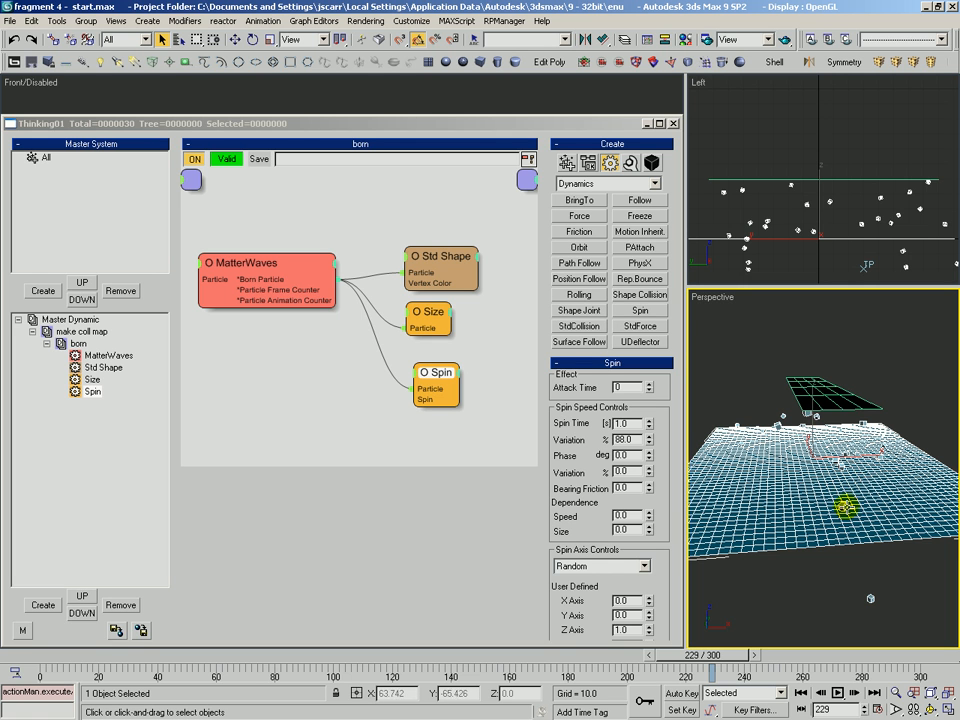
{"action": "key", "text": "F3"}
{"action": "left_click", "coordinate": [745, 383]}
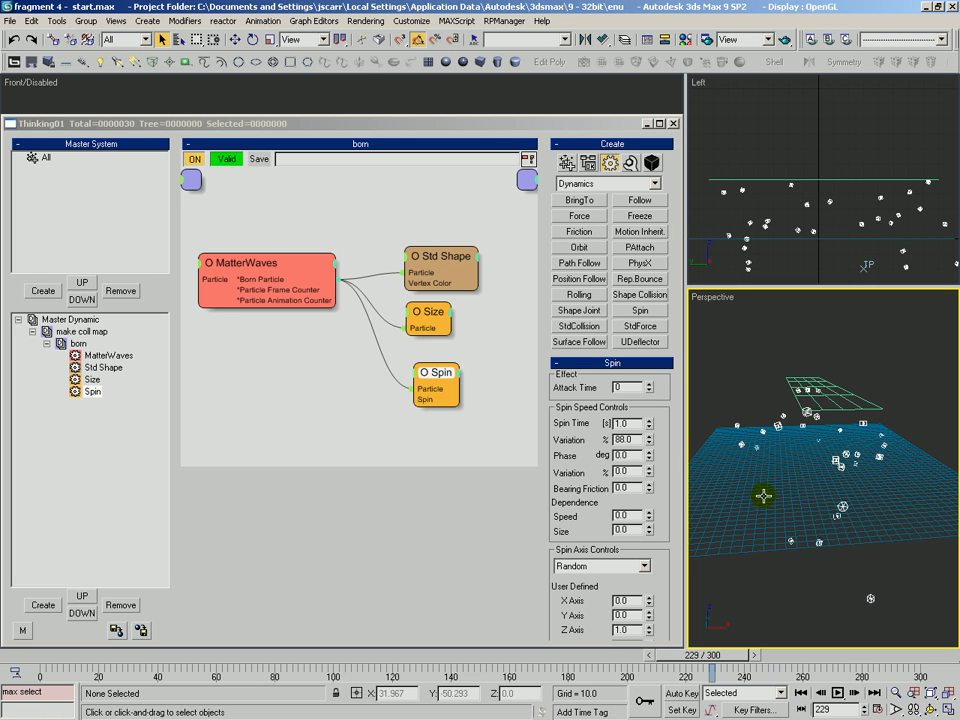
Create a second child dynamic set named "coll map" under "make coll map" and enlarge its node workspace.
{"action": "left_click", "coordinate": [46, 343]}
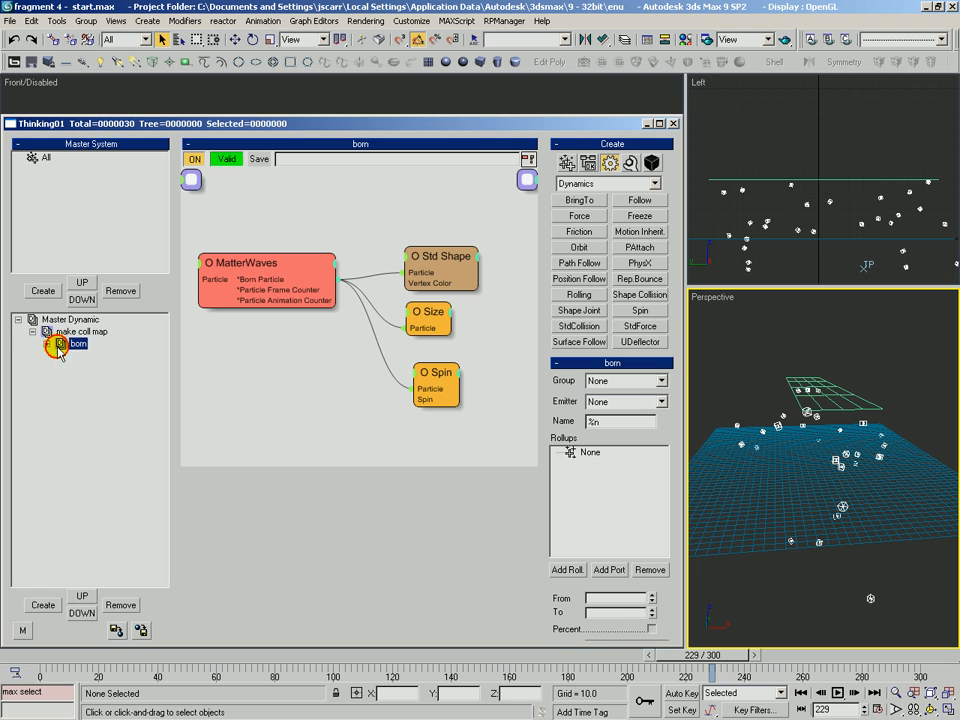
{"action": "left_click", "coordinate": [70, 333]}
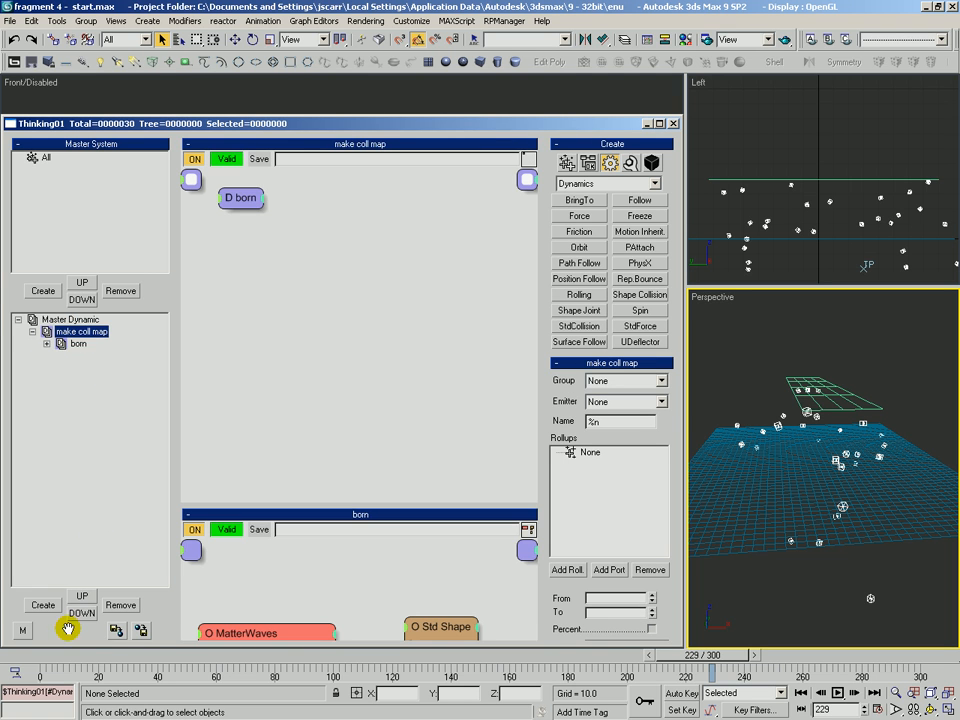
{"action": "left_click", "coordinate": [41, 604]}
{"action": "left_click", "coordinate": [106, 369]}
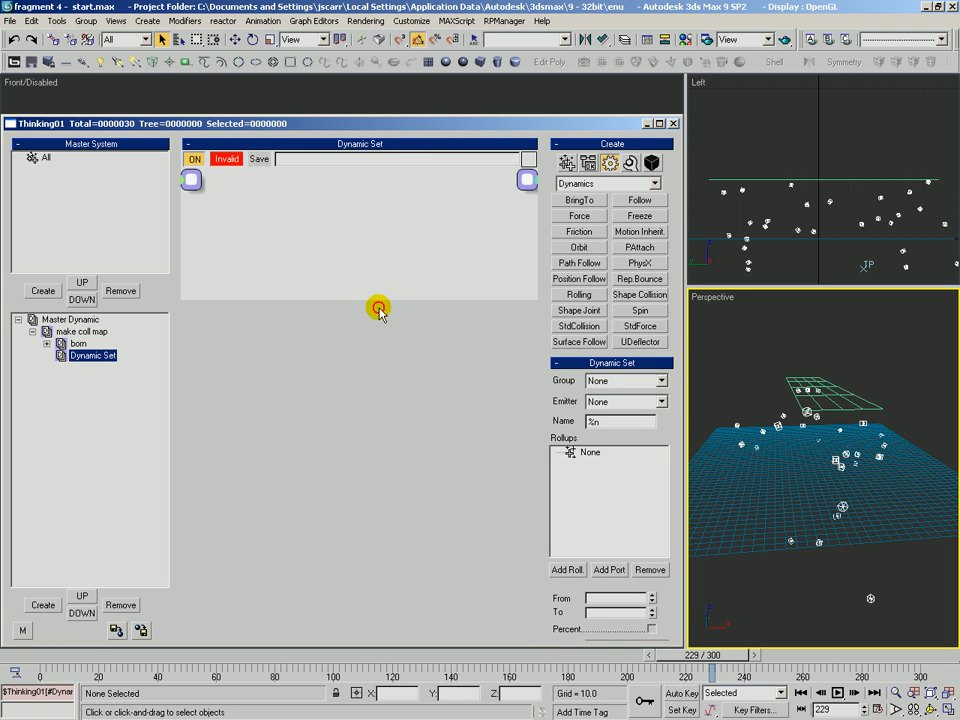
{"action": "left_click_drag", "start_coordinate": [379, 300], "coordinate": [298, 457]}
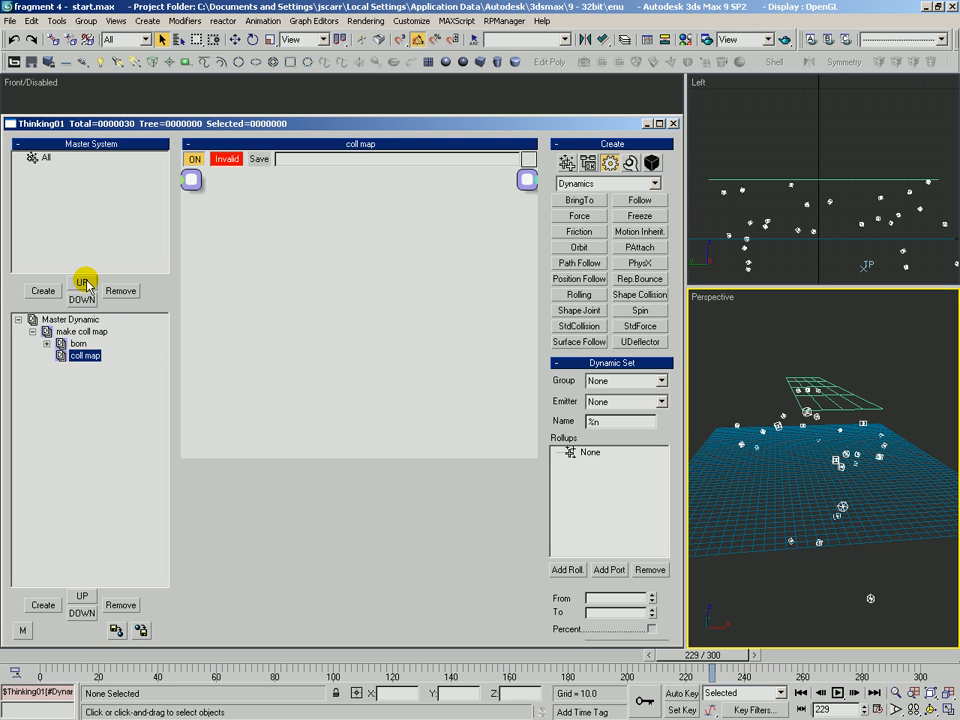
Add a Collision Map operator from the Tools category to the coll map set.
{"action": "left_click", "coordinate": [612, 184]}
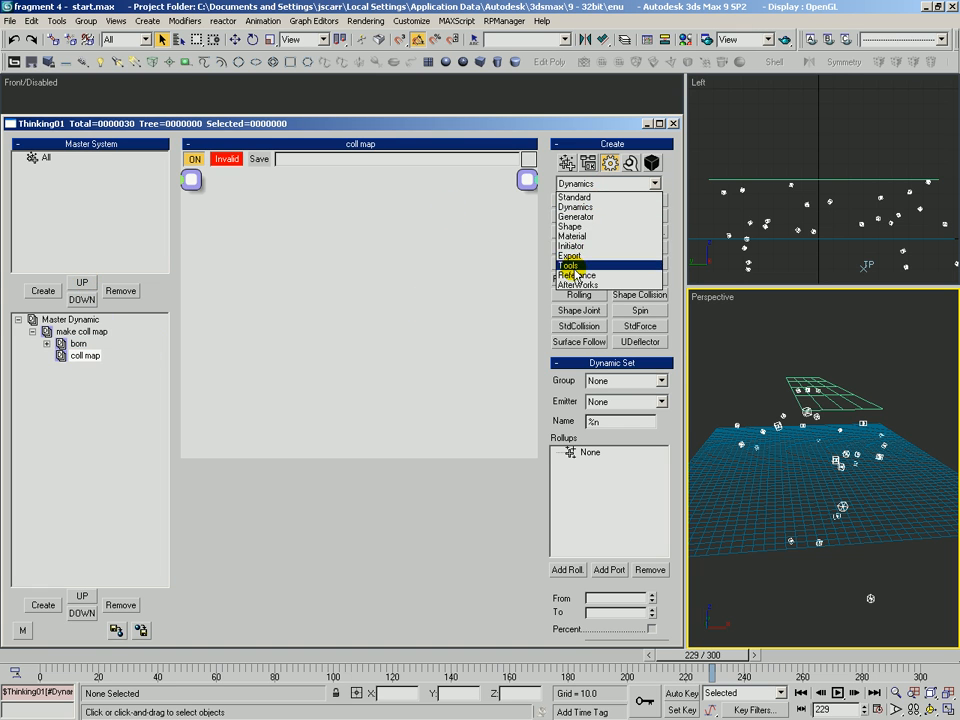
{"action": "left_click", "coordinate": [578, 264]}
{"action": "left_click_drag", "start_coordinate": [558, 203], "coordinate": [275, 252]}
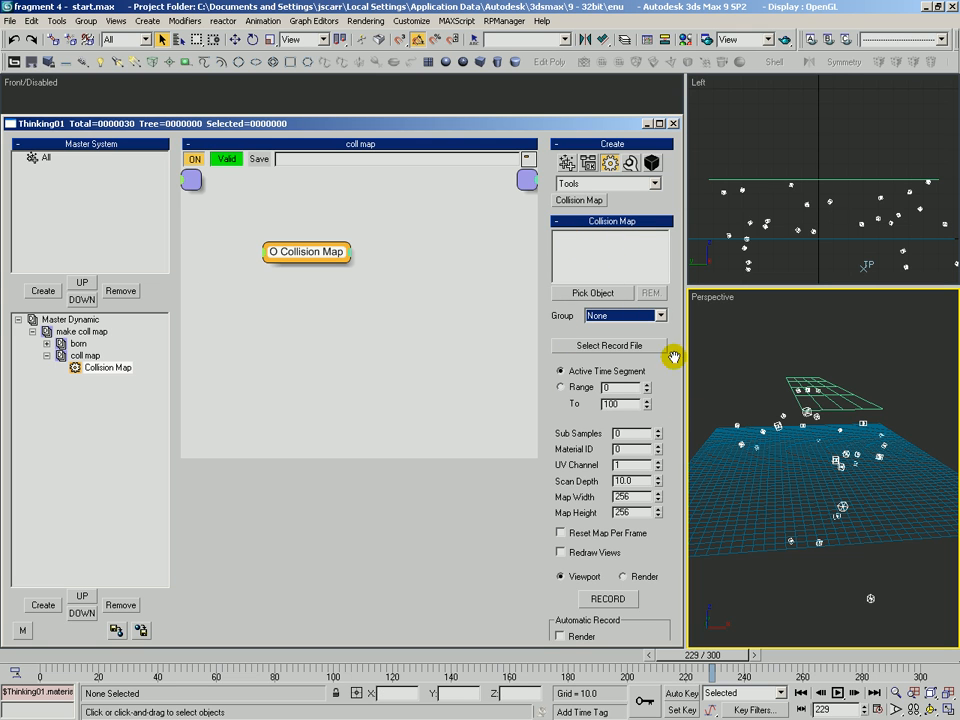
{"action": "left_click", "coordinate": [567, 255]}
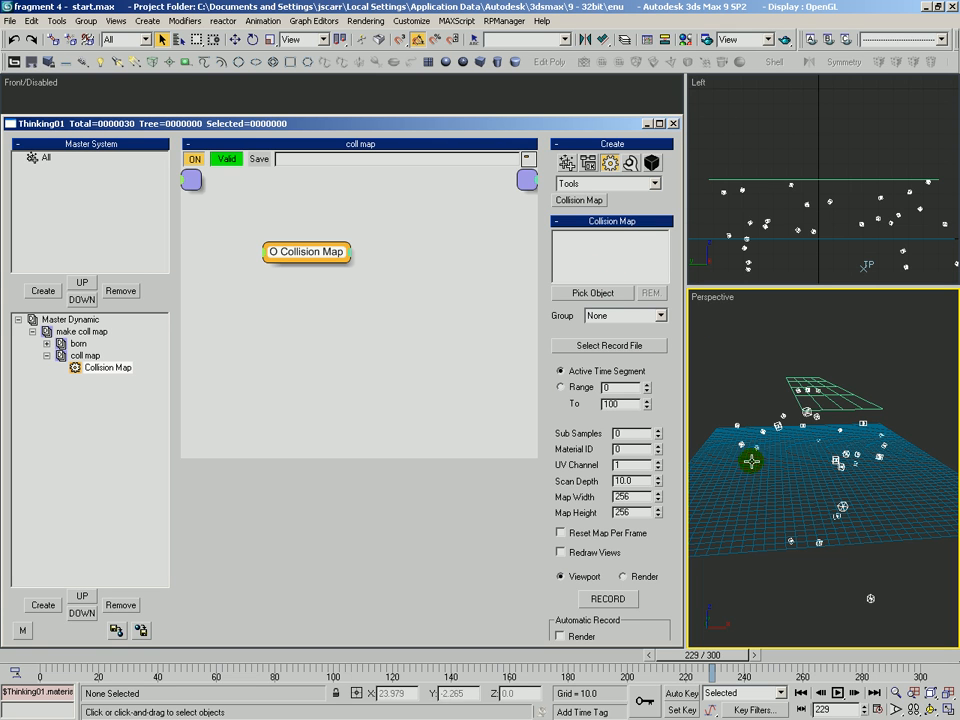
Pick the large ground plane, Plane01, as the Collision Map object and set its particle group to All.
{"action": "left_click", "coordinate": [600, 293]}
{"action": "left_click", "coordinate": [753, 483]}
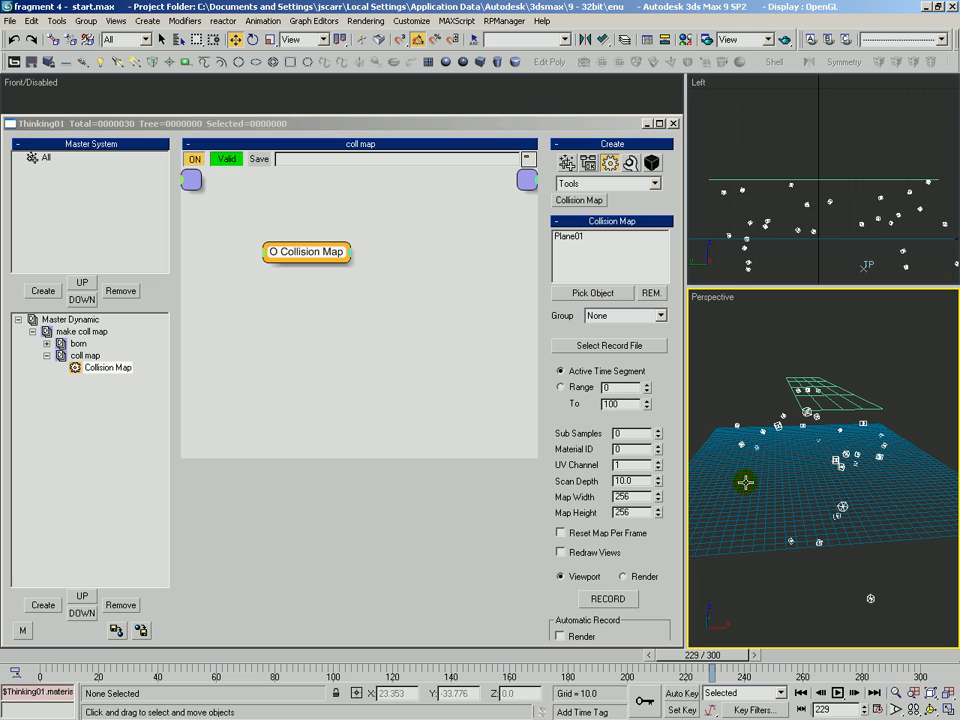
{"action": "left_click", "coordinate": [567, 237]}
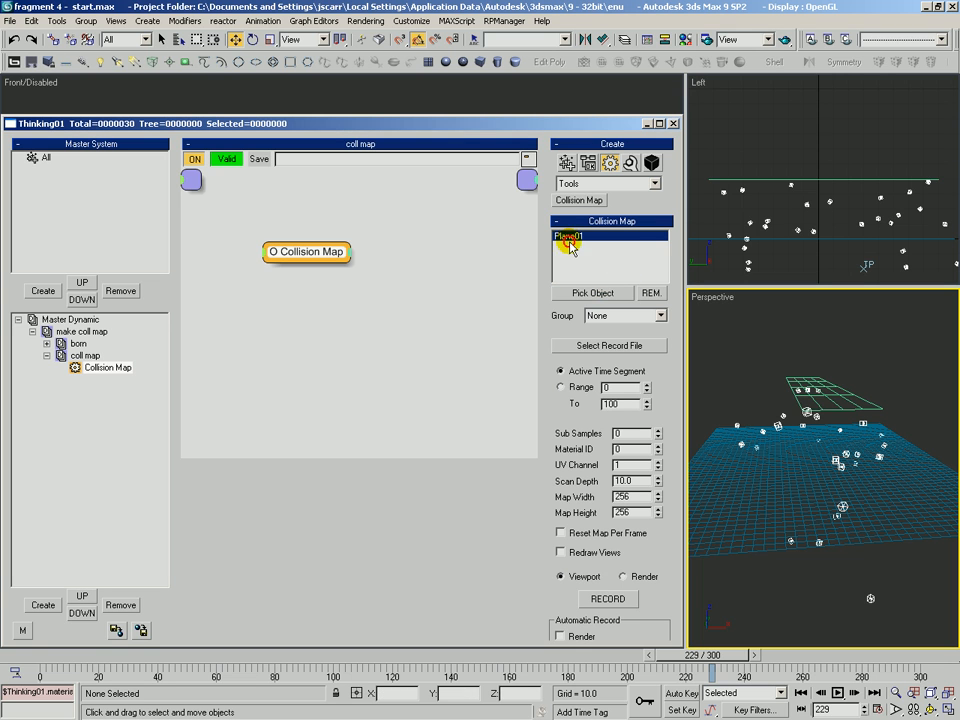
{"action": "left_click", "coordinate": [588, 316]}
{"action": "left_click", "coordinate": [591, 338]}
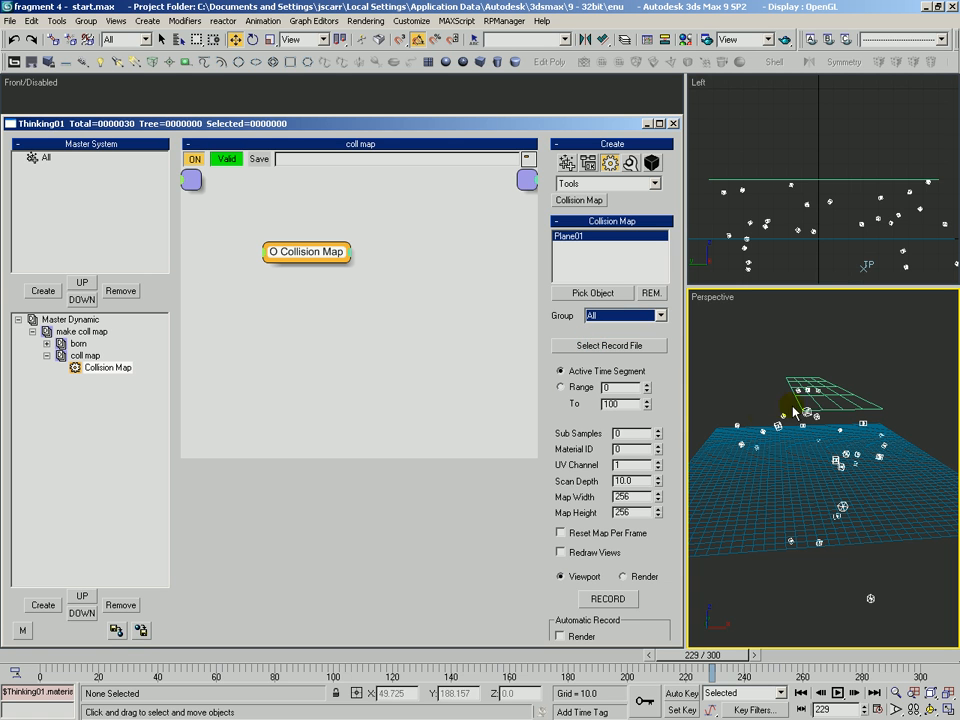
Open the Collision Map's record file selection and browse to the TP_3_Comprehensive project folder.
{"action": "left_click", "coordinate": [561, 345]}
{"action": "left_click", "coordinate": [300, 135]}
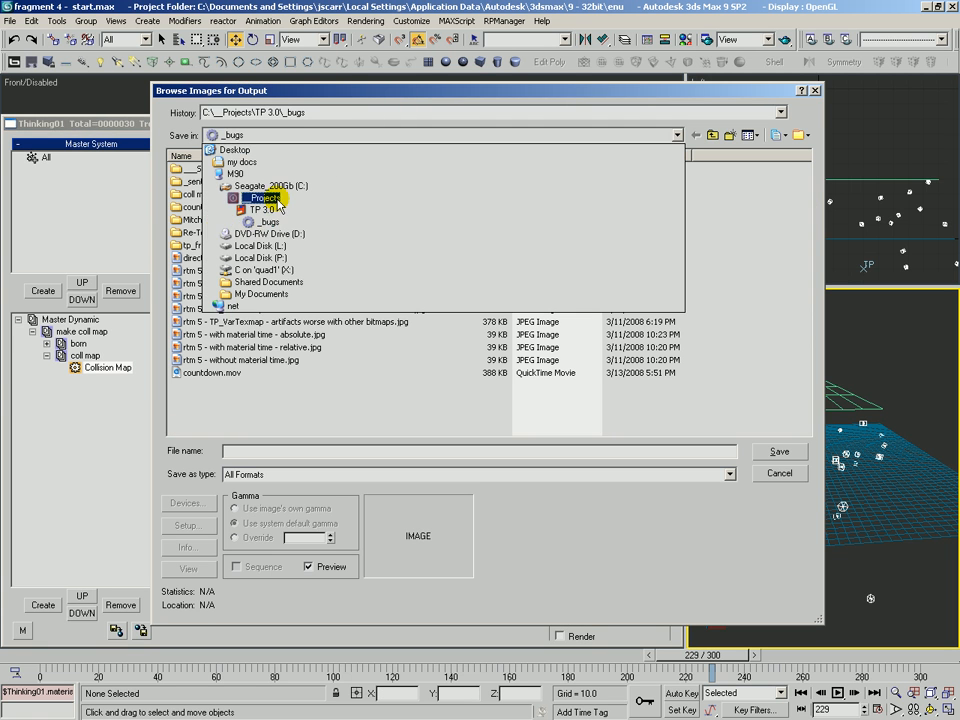
{"action": "left_click", "coordinate": [205, 208]}
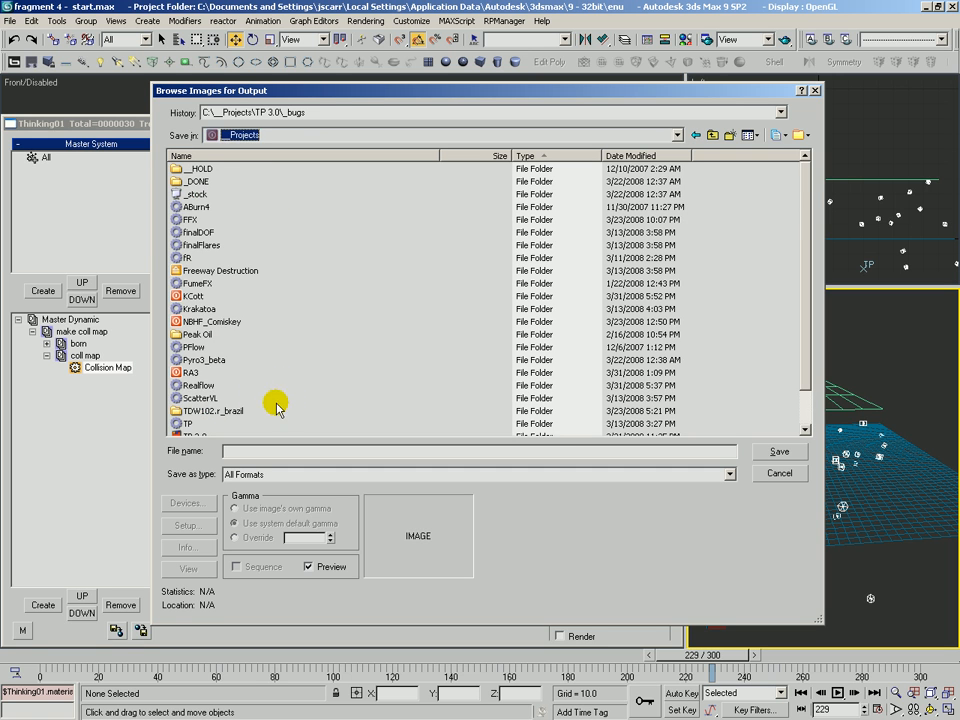
{"action": "scroll", "coordinate": [242, 398], "scroll_direction": "down", "scroll_amount": 1}
{"action": "double_click", "coordinate": [240, 409]}
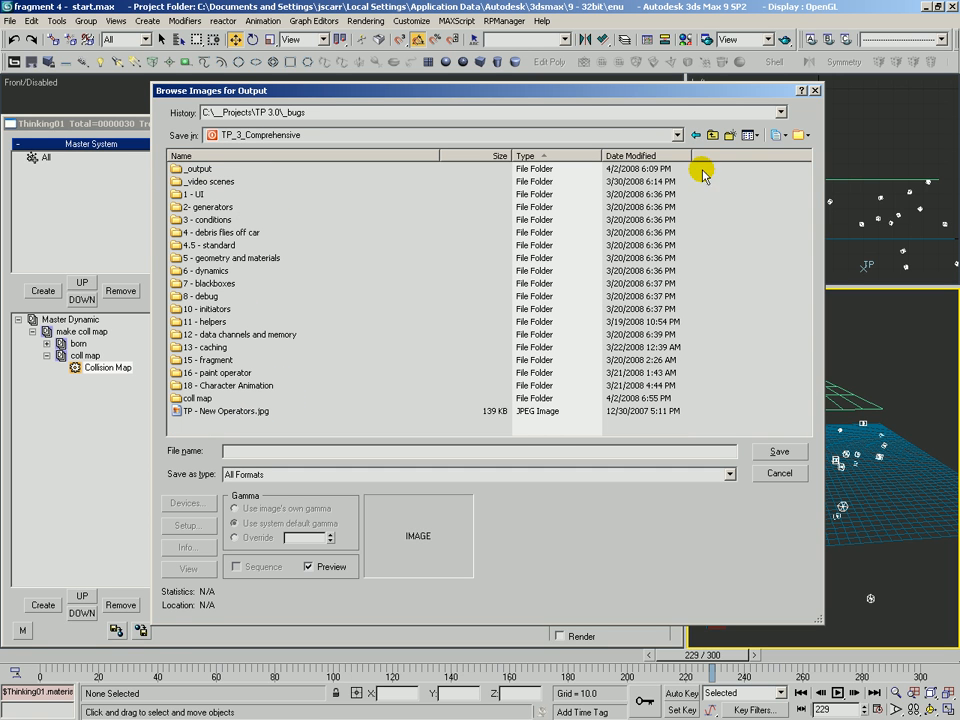
{"action": "left_click", "coordinate": [731, 137]}
{"action": "left_click", "coordinate": [242, 428]}
{"action": "left_click", "coordinate": [210, 426]}
{"action": "key", "text": "Delete"}
Set the record file to a JPEG sequence named "map" in the coll map folder, accepting the JPEG image settings.
{"action": "double_click", "coordinate": [197, 398]}
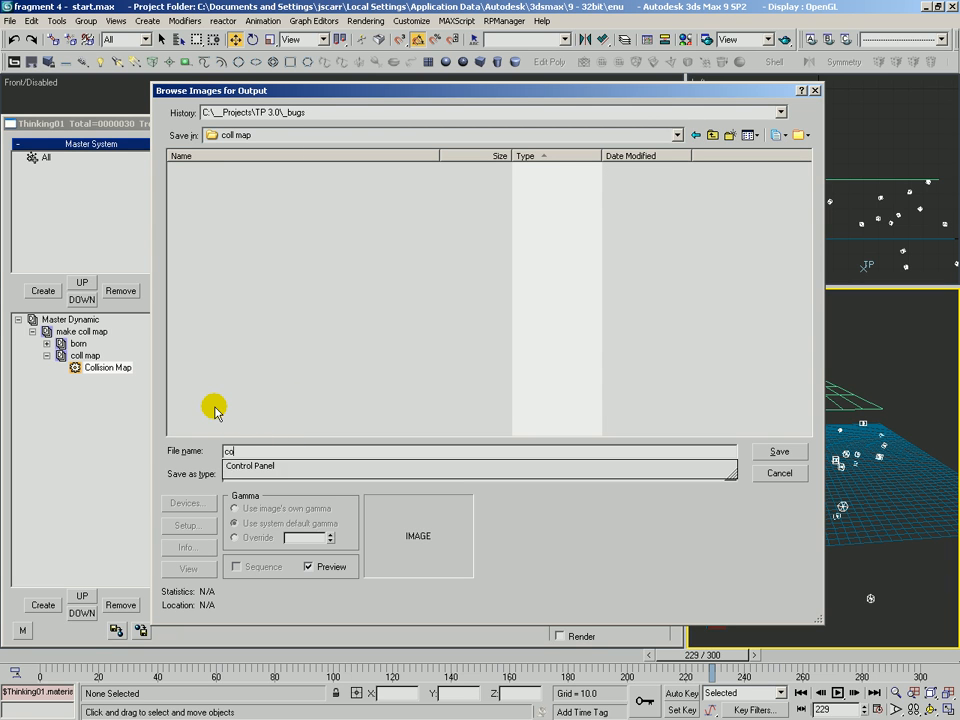
{"action": "type", "text": "map"}
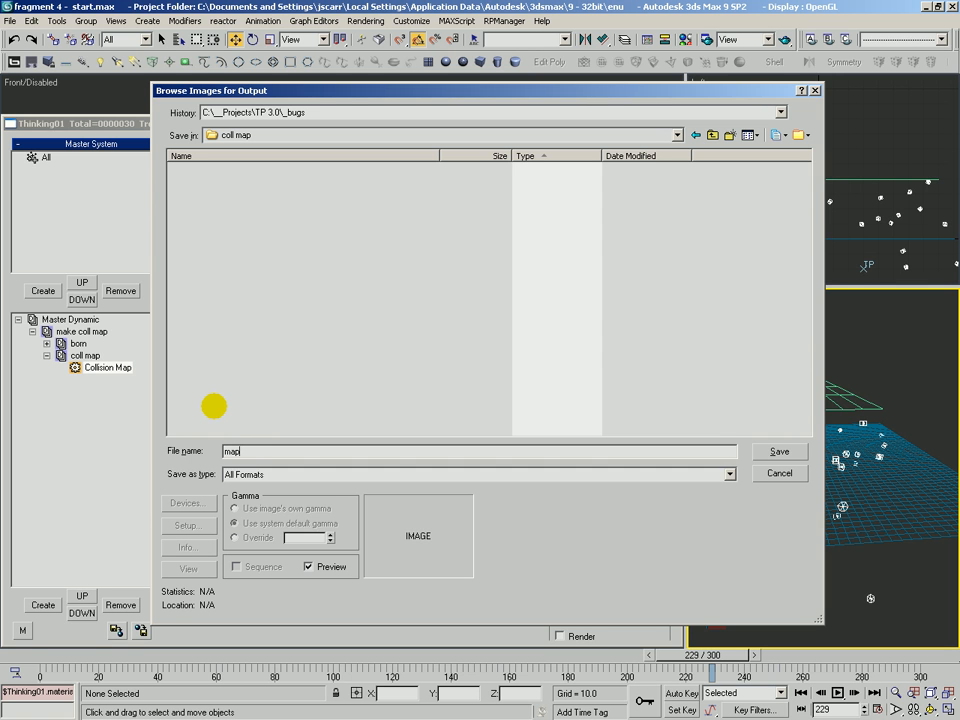
{"action": "key", "text": "Tab"}
{"action": "key", "text": "j"}
{"action": "key", "text": "Return"}
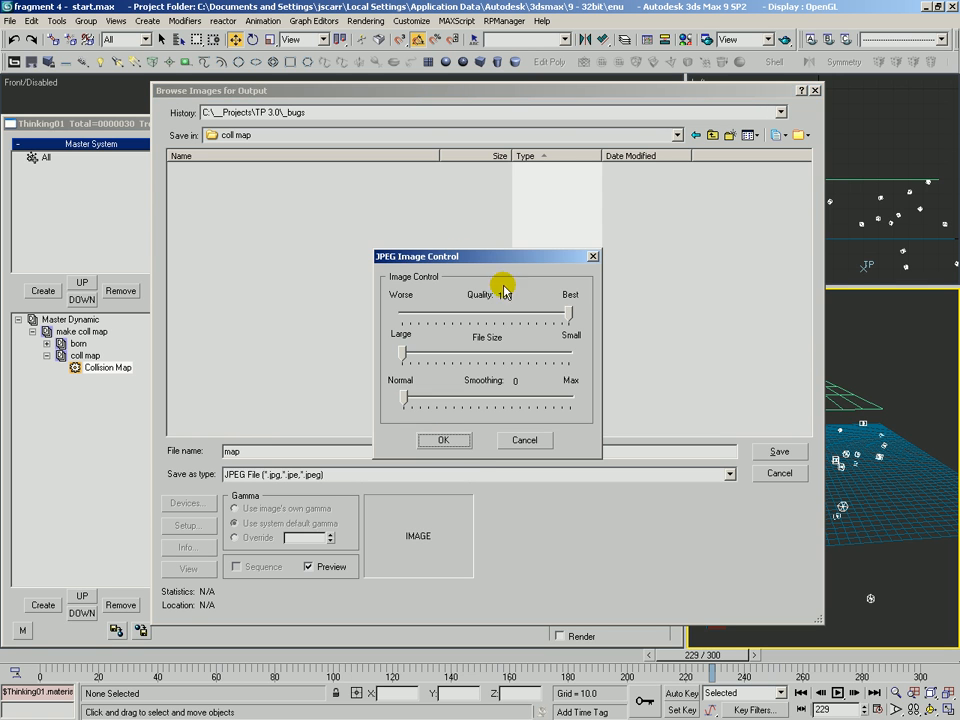
{"action": "left_click", "coordinate": [443, 440]}
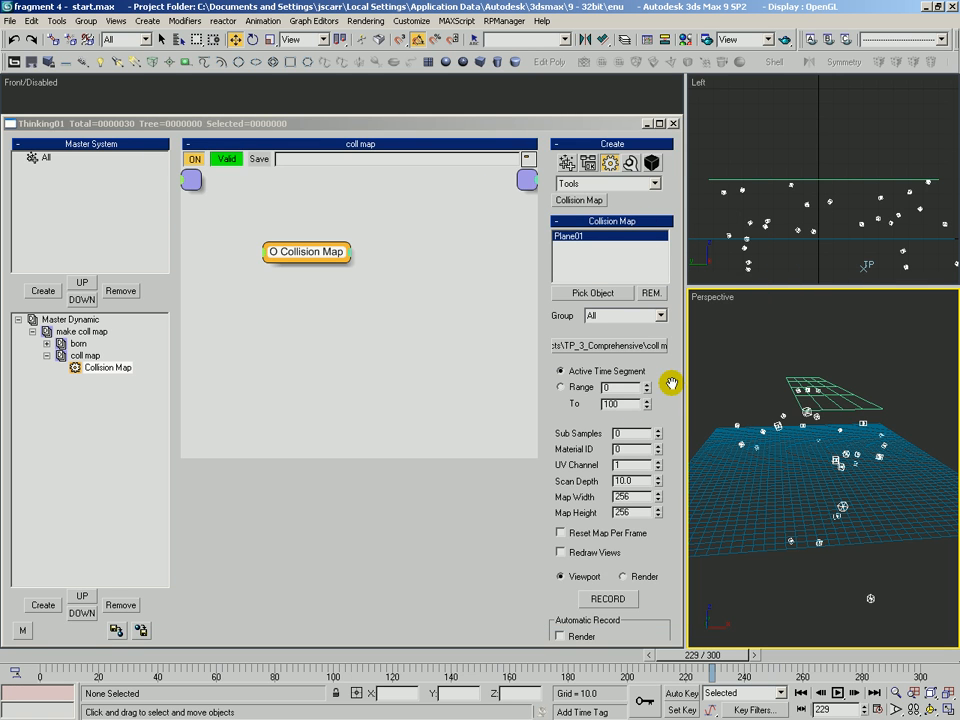
Record the collision map for the active time segment in viewport mode, and show the born dynamic set's nodes.
{"action": "left_click_drag", "start_coordinate": [674, 383], "coordinate": [601, 328]}
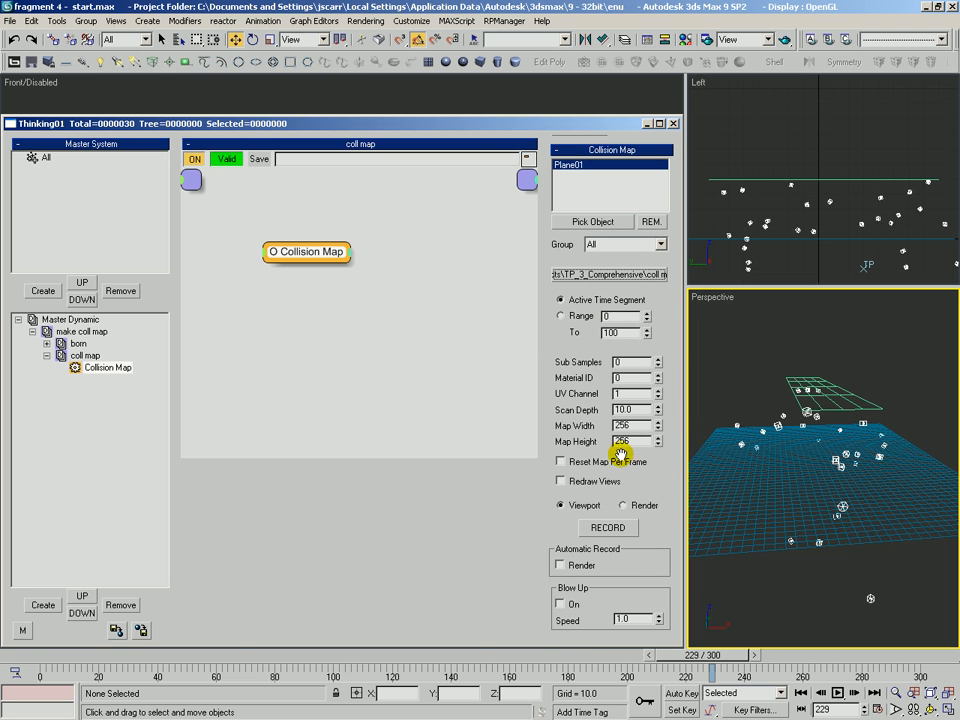
{"action": "left_click", "coordinate": [612, 528]}
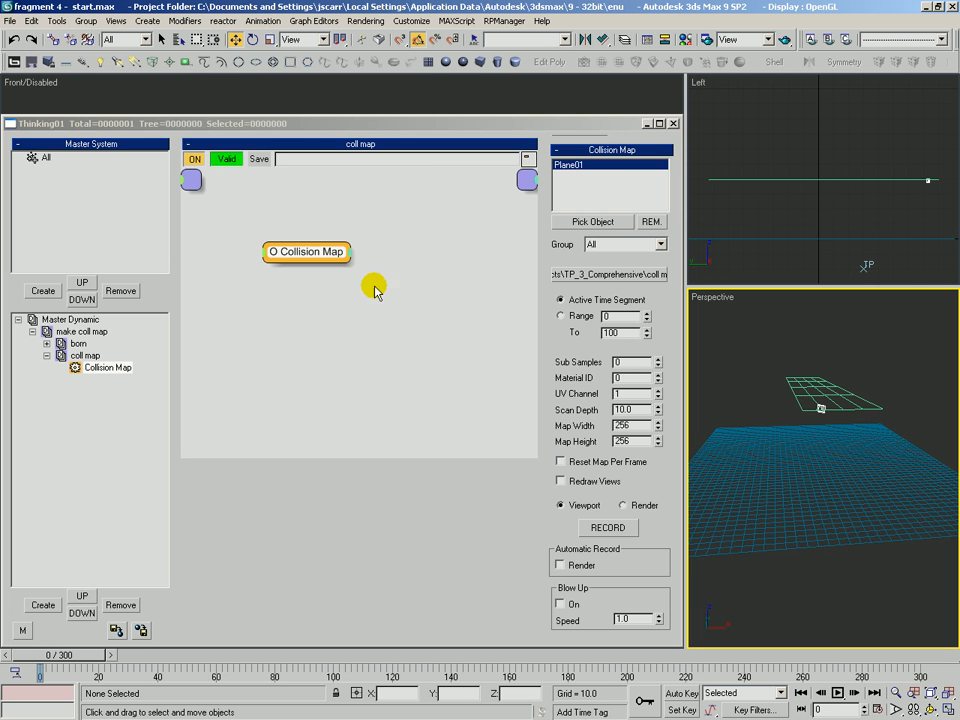
{"action": "left_click", "coordinate": [217, 293]}
{"action": "left_click", "coordinate": [47, 356]}
{"action": "left_click", "coordinate": [76, 344]}
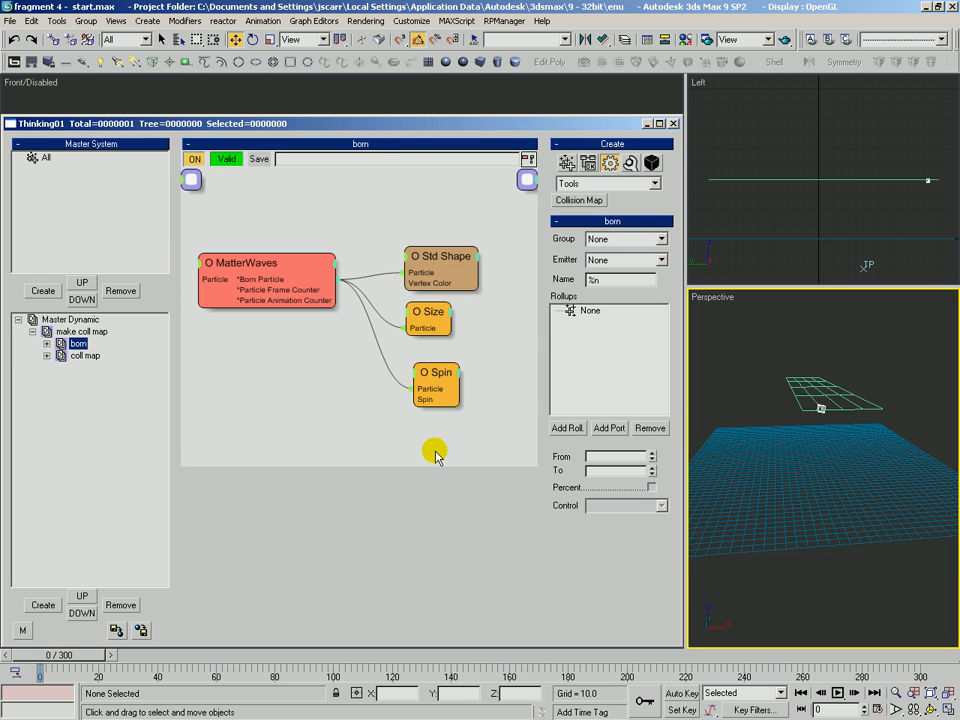
Switch to Windows Explorer and open the coll map folder inside TP_3_Comprehensive.
{"action": "key", "text": "alt+Tab"}
{"action": "left_click", "coordinate": [158, 352]}
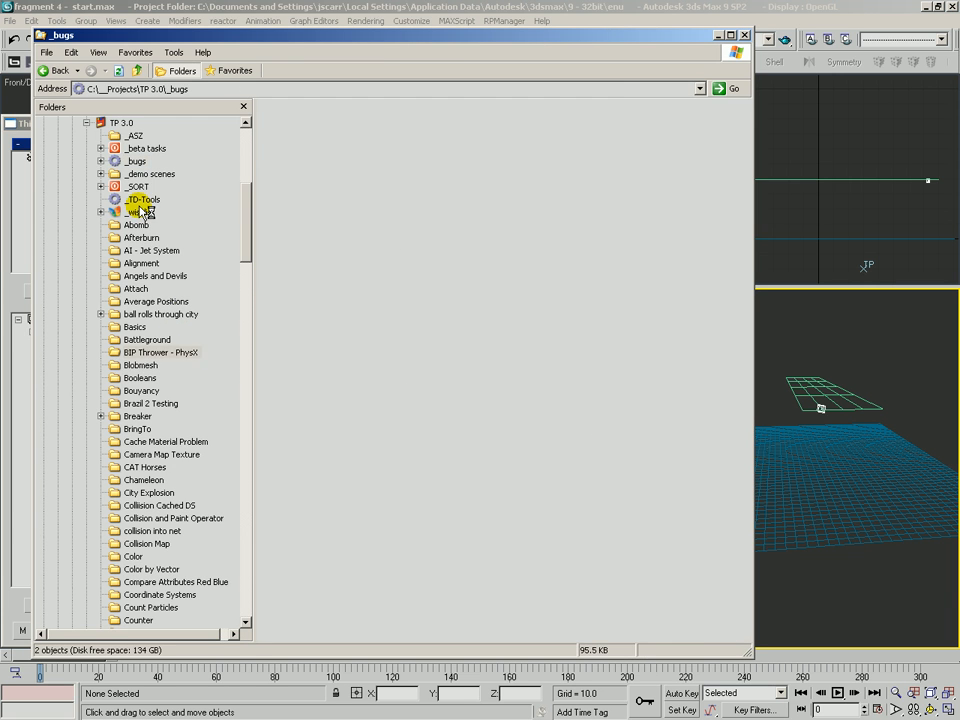
{"action": "left_click", "coordinate": [86, 122]}
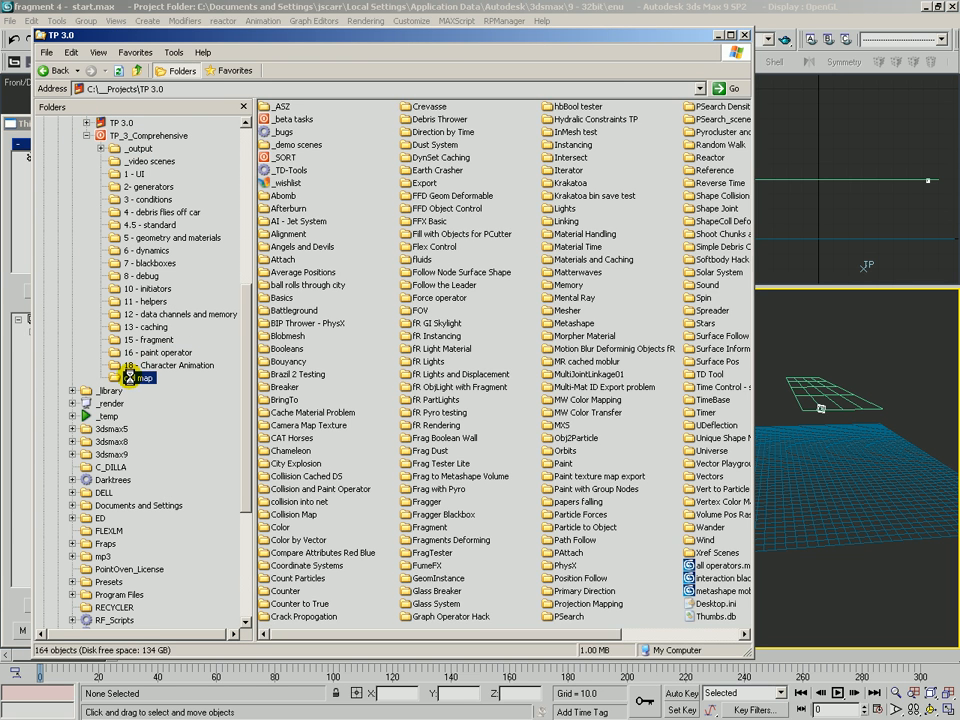
{"action": "left_click", "coordinate": [138, 378]}
View the early recorded frame map_1ID_0057.jpg at full size, and close the picture viewer.
{"action": "left_click_drag", "start_coordinate": [745, 134], "coordinate": [746, 212]}
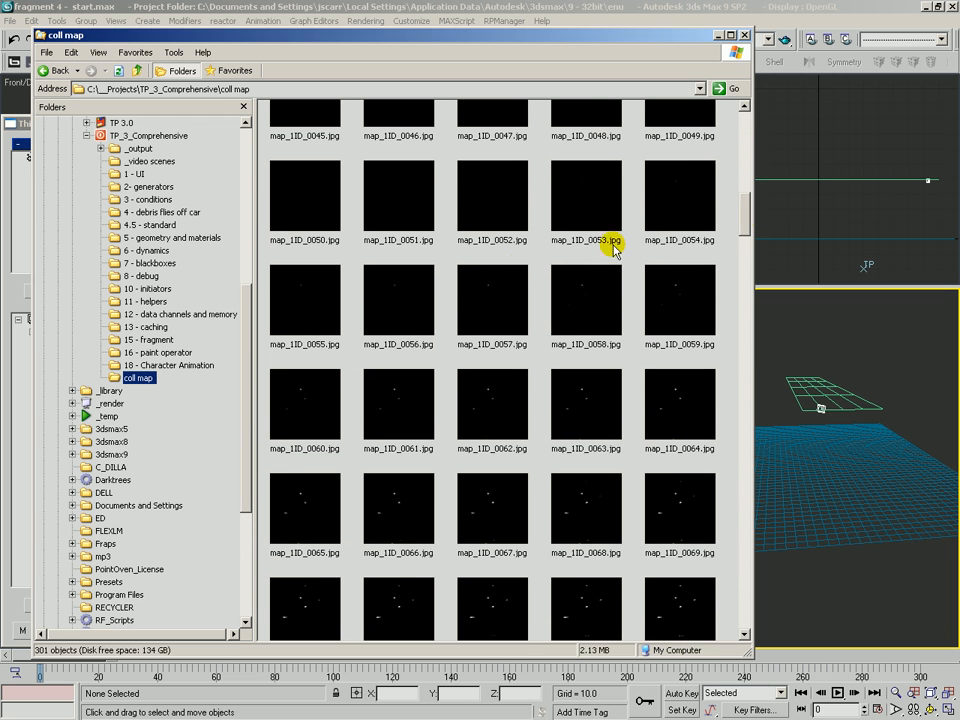
{"action": "left_click", "coordinate": [398, 297]}
{"action": "left_click", "coordinate": [390, 316]}
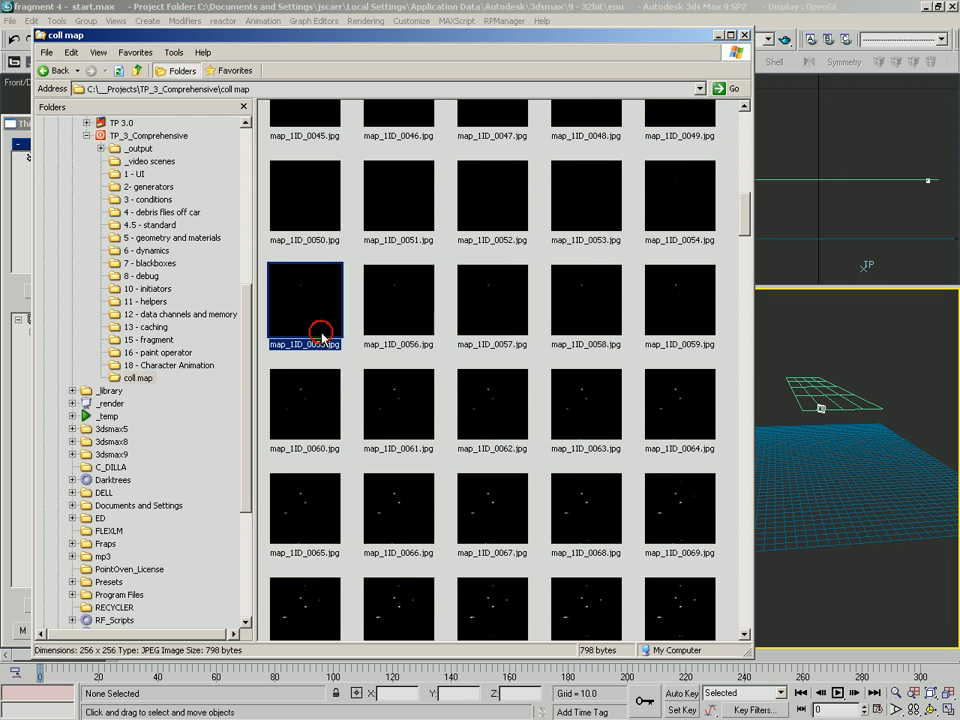
{"action": "left_click", "coordinate": [518, 293]}
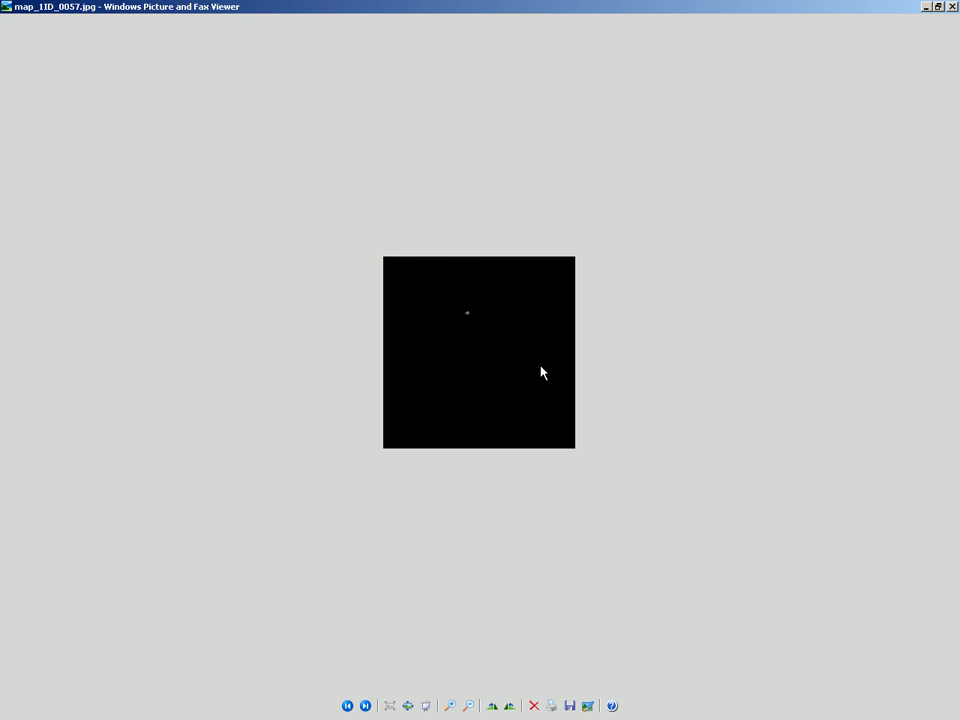
{"action": "left_click", "coordinate": [951, 6]}
View the later recorded frame map_1ID_0192.jpg at full size, and switch back to 3ds Max.
{"action": "left_click_drag", "start_coordinate": [746, 220], "coordinate": [738, 440]}
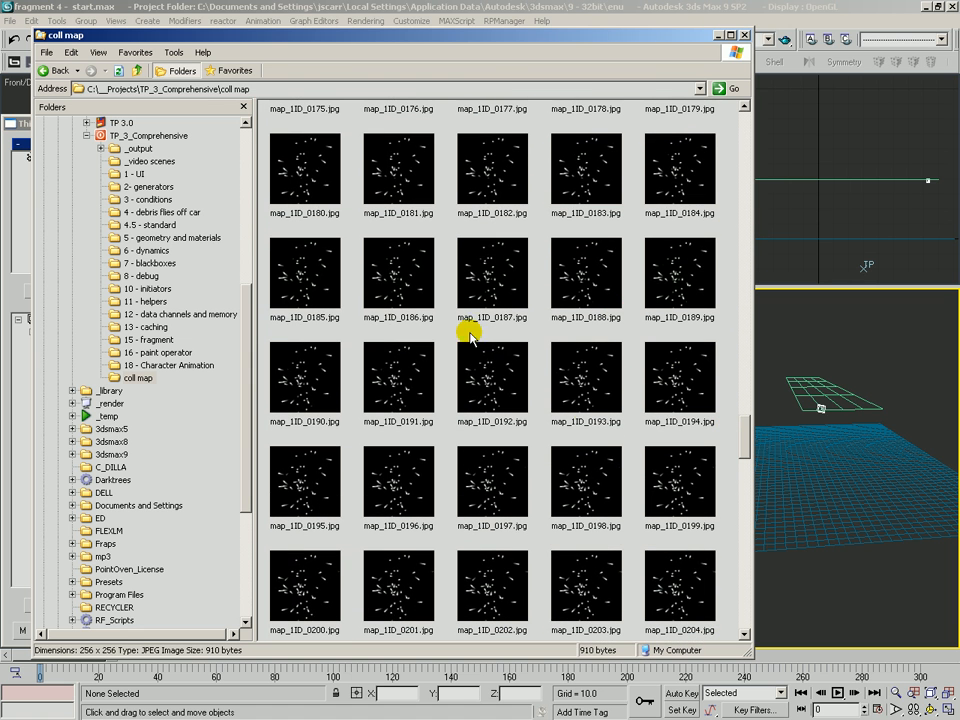
{"action": "double_click", "coordinate": [489, 398]}
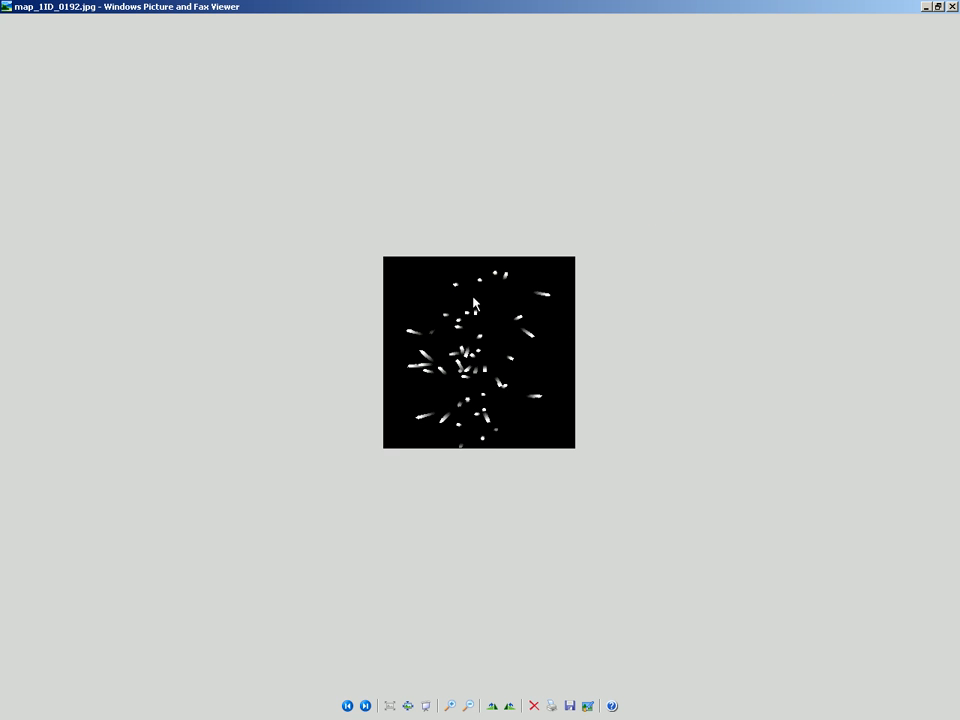
{"action": "left_click", "coordinate": [951, 7]}
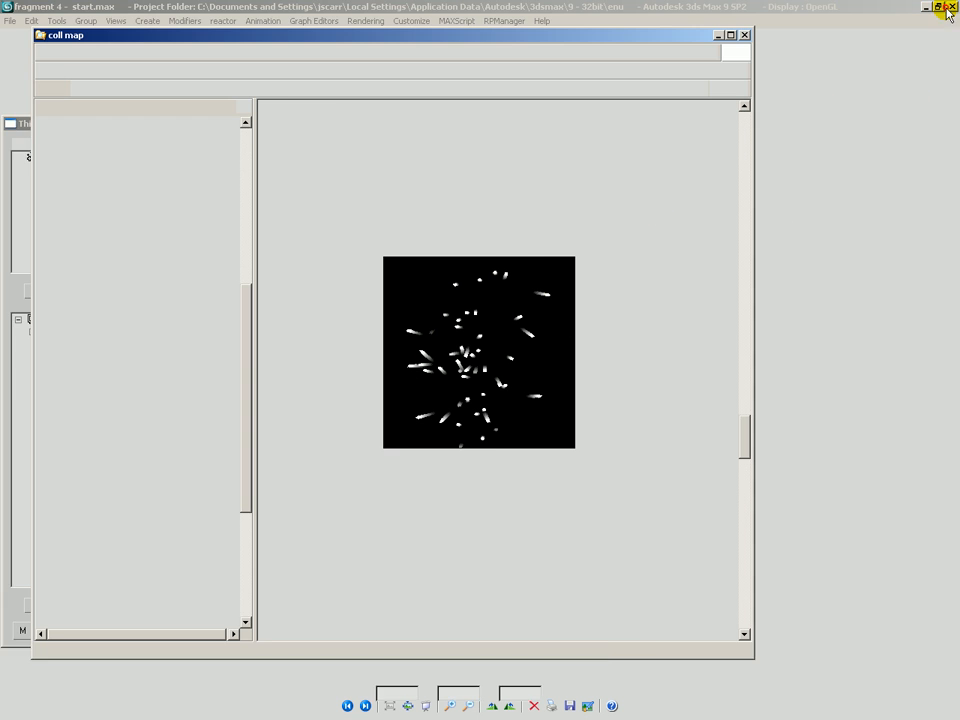
{"action": "left_click", "coordinate": [818, 38]}
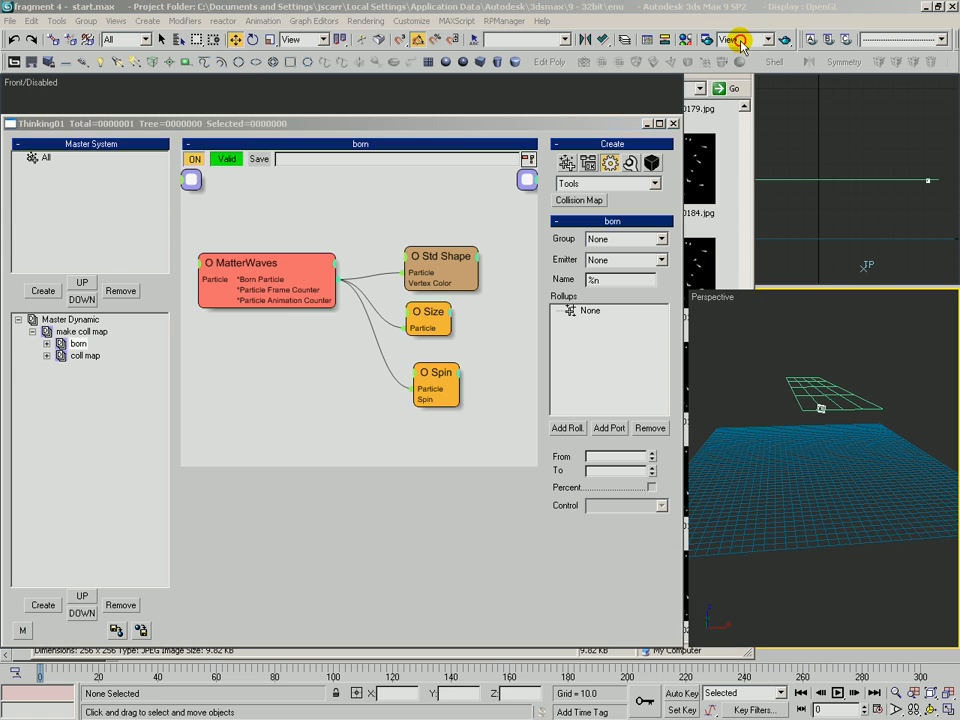
Select the large ground plane and add a Bitmap to the Diffuse channel of the 01 - Default material.
{"action": "left_click", "coordinate": [734, 437]}
{"action": "key", "text": "m"}
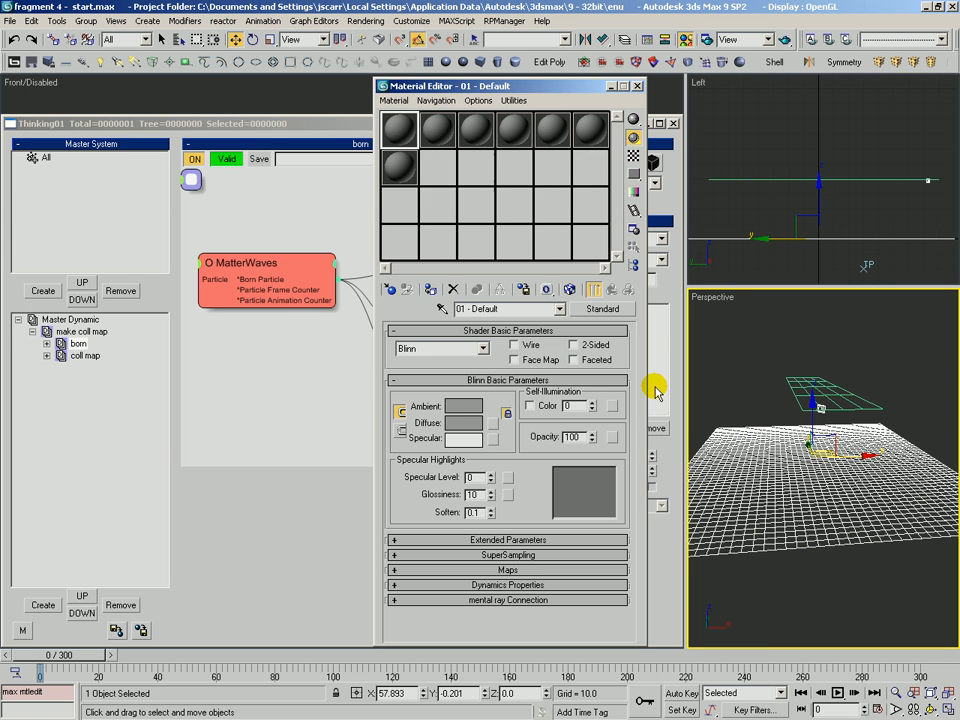
{"action": "left_click", "coordinate": [492, 422]}
{"action": "double_click", "coordinate": [428, 150]}
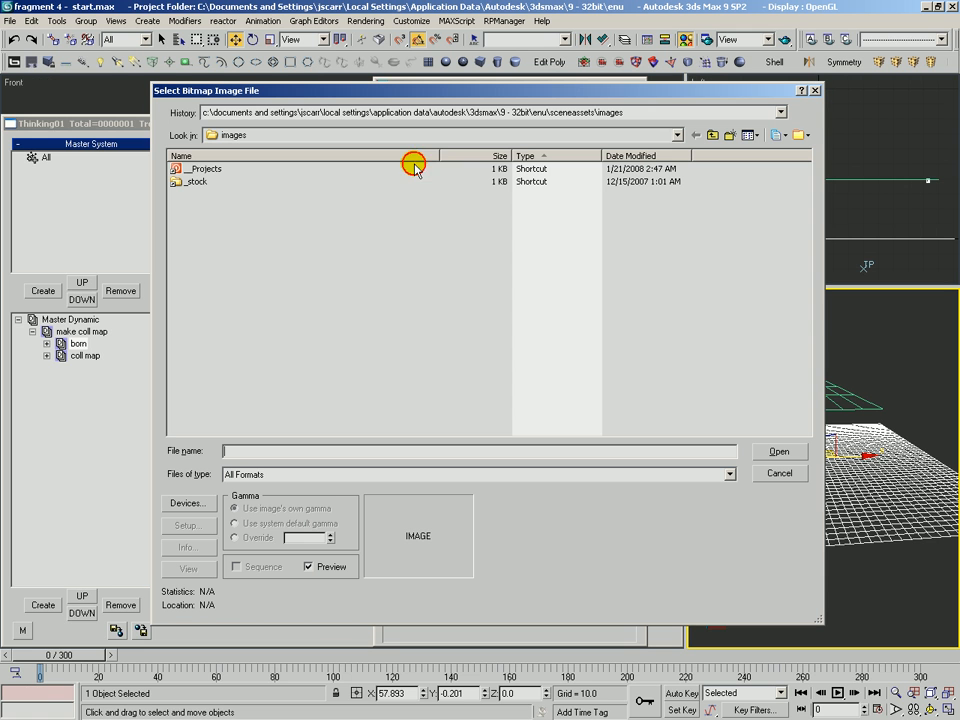
Load map_1ID_0000.jpg from the TP_3_Comprehensive coll map folder as an image sequence, keeping frames 0 to 300.
{"action": "double_click", "coordinate": [196, 180]}
{"action": "scroll", "coordinate": [307, 369], "scroll_direction": "down", "scroll_amount": 3}
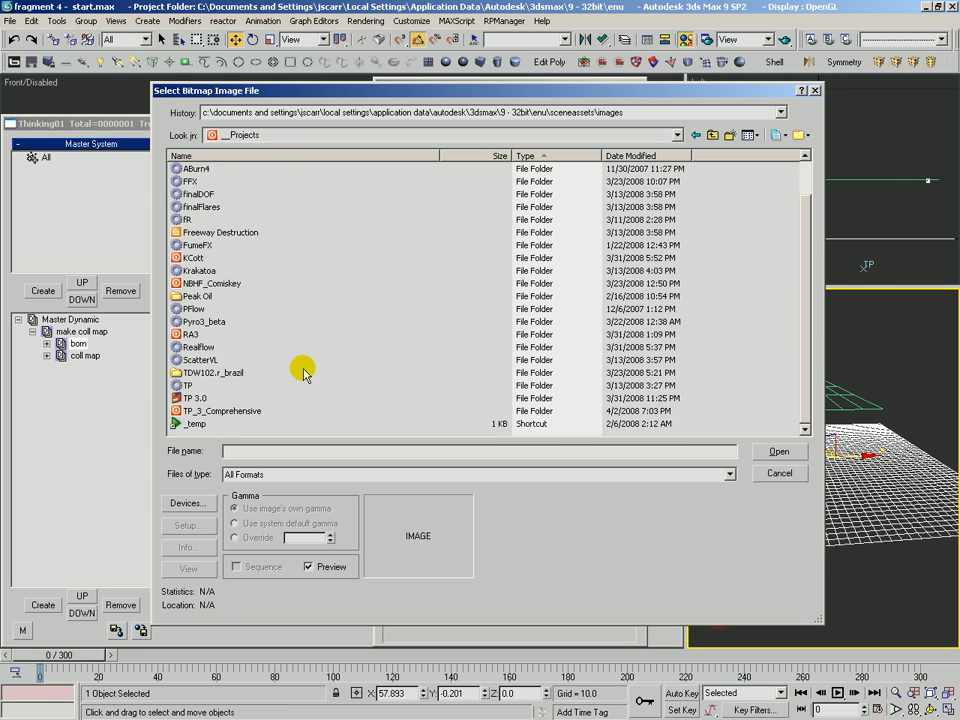
{"action": "double_click", "coordinate": [216, 400]}
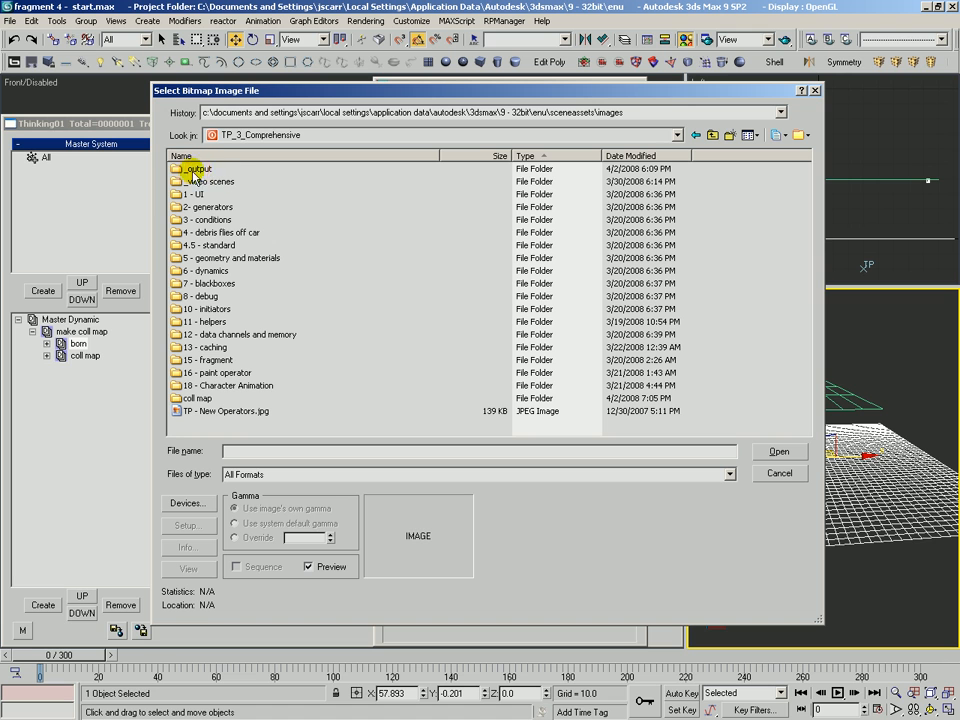
{"action": "double_click", "coordinate": [198, 400]}
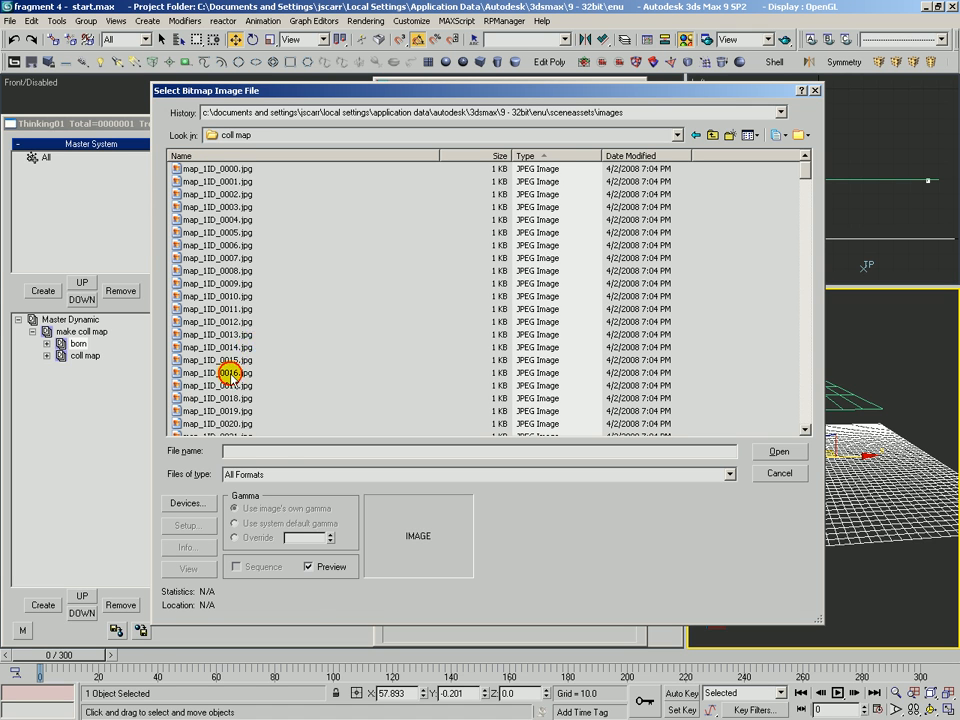
{"action": "left_click", "coordinate": [218, 170]}
{"action": "left_click", "coordinate": [237, 566]}
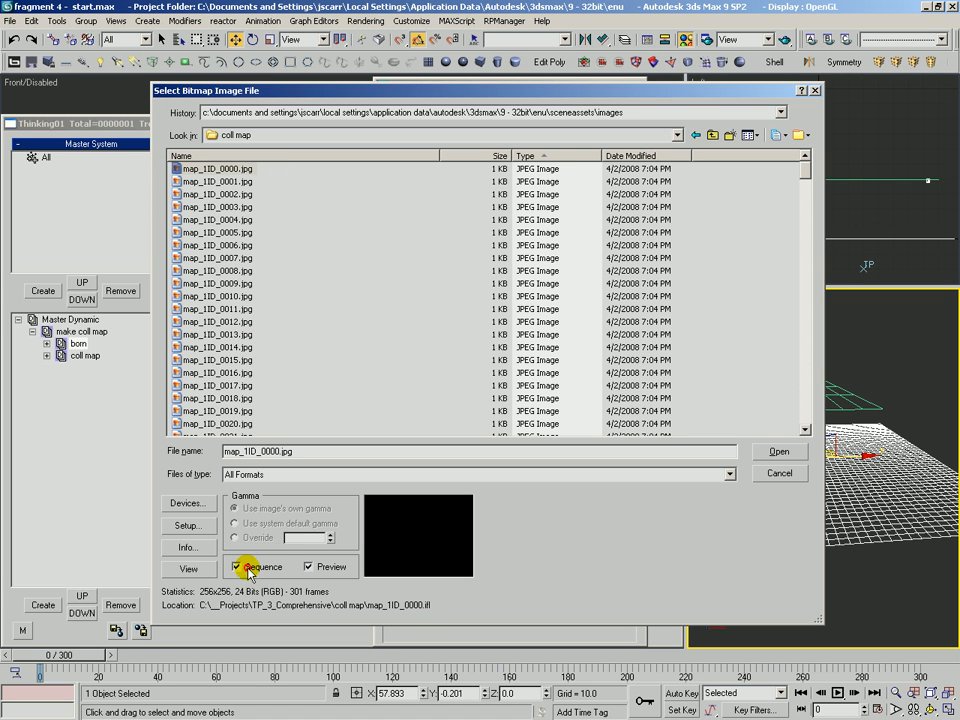
{"action": "left_click", "coordinate": [765, 452]}
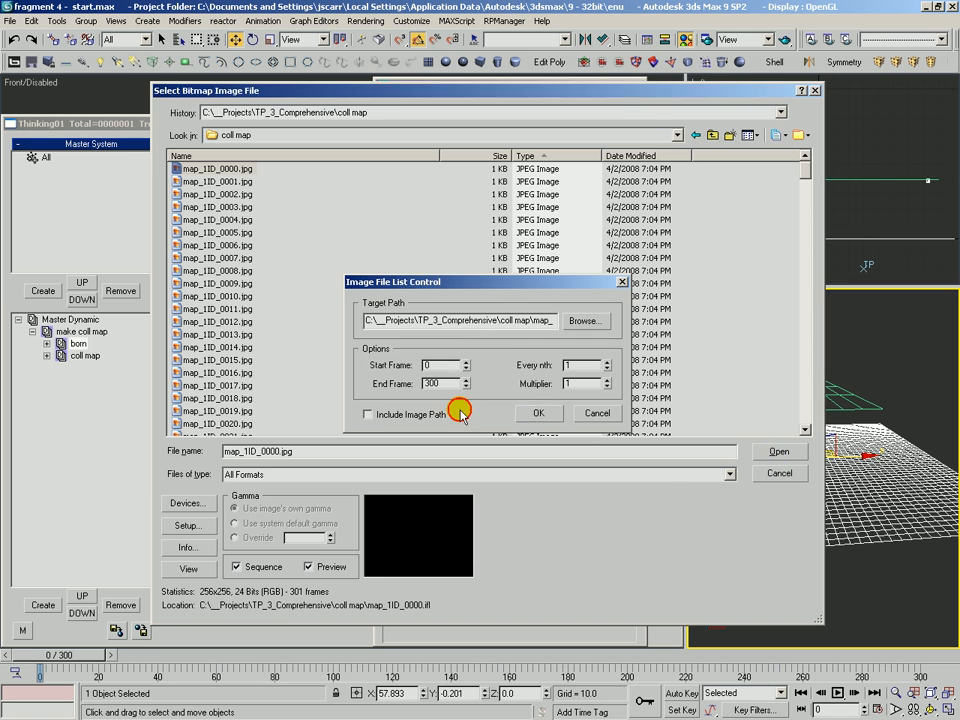
{"action": "left_click", "coordinate": [530, 413]}
Return to the parent 01 - Default material, assign it to the selected ground plane and close the Material Editor.
{"action": "left_click", "coordinate": [607, 290]}
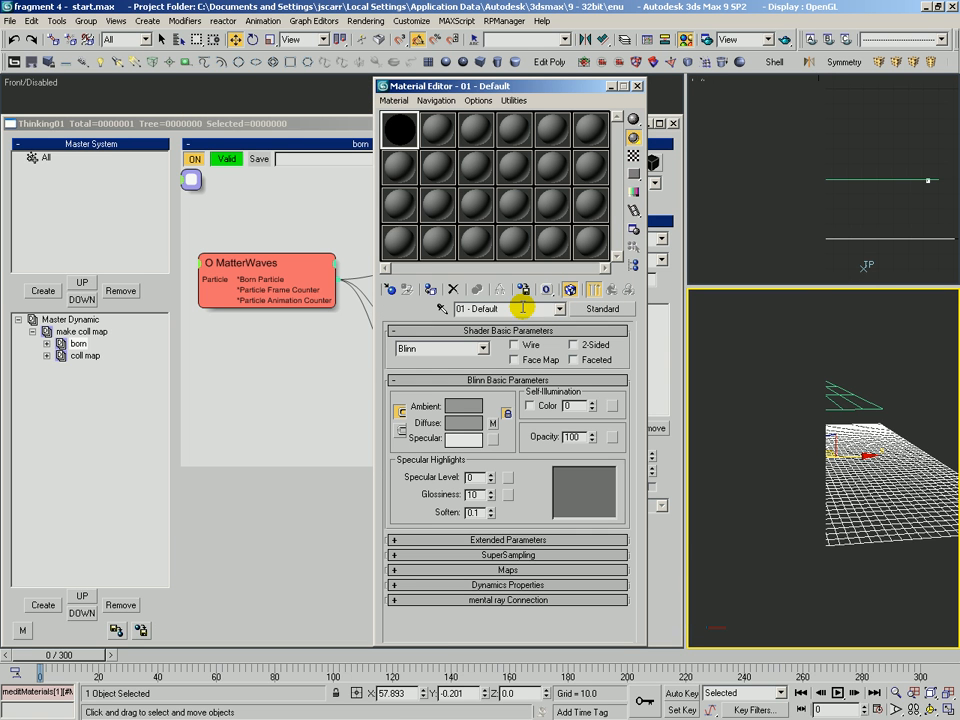
{"action": "left_click", "coordinate": [431, 292]}
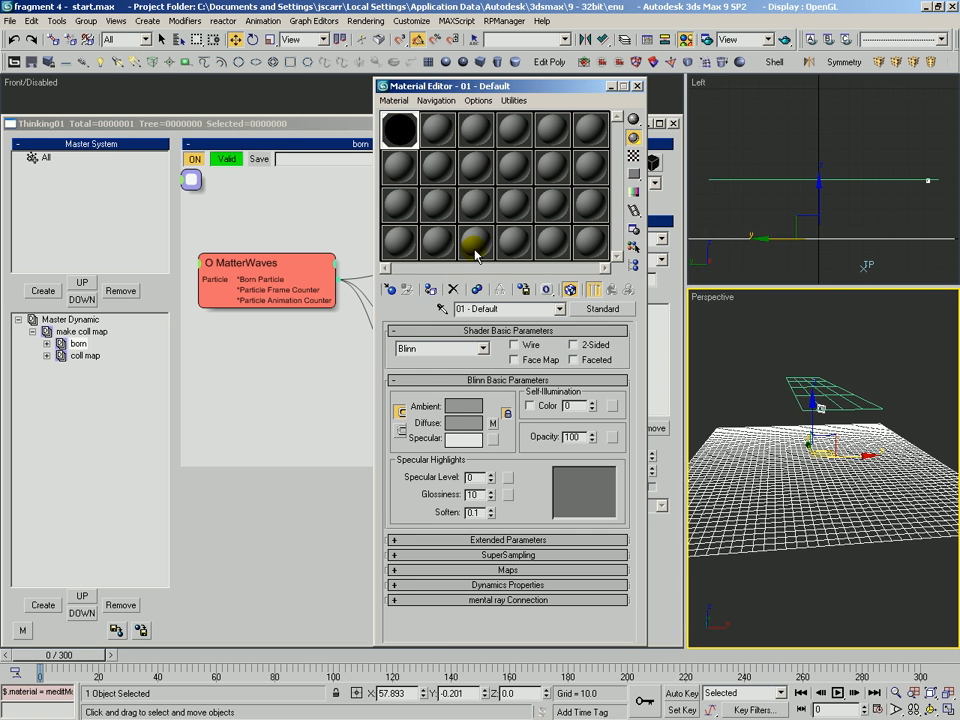
{"action": "left_click", "coordinate": [645, 262]}
Scrub the animation to frame 133 to examine the recorded impacts on the ground plane in the perspective view.
{"action": "middle_click_drag", "start_coordinate": [786, 411], "coordinate": [784, 478], "text": "alt"}
{"action": "left_click_drag", "start_coordinate": [812, 489], "coordinate": [784, 491]}
{"action": "left_click_drag", "start_coordinate": [120, 648], "coordinate": [283, 690]}
{"action": "key", "text": "alt+z"}
{"action": "key", "text": "ctrl+r"}
{"action": "left_click_drag", "start_coordinate": [789, 524], "coordinate": [790, 498]}
{"action": "key", "text": "q"}
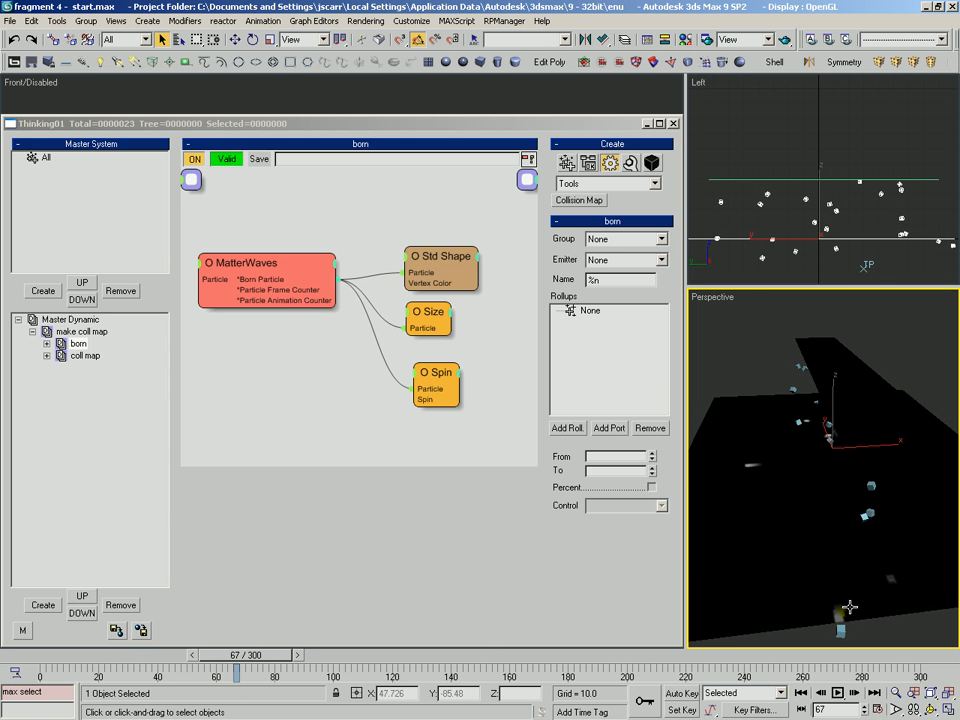
{"action": "left_click_drag", "start_coordinate": [276, 655], "coordinate": [466, 675]}
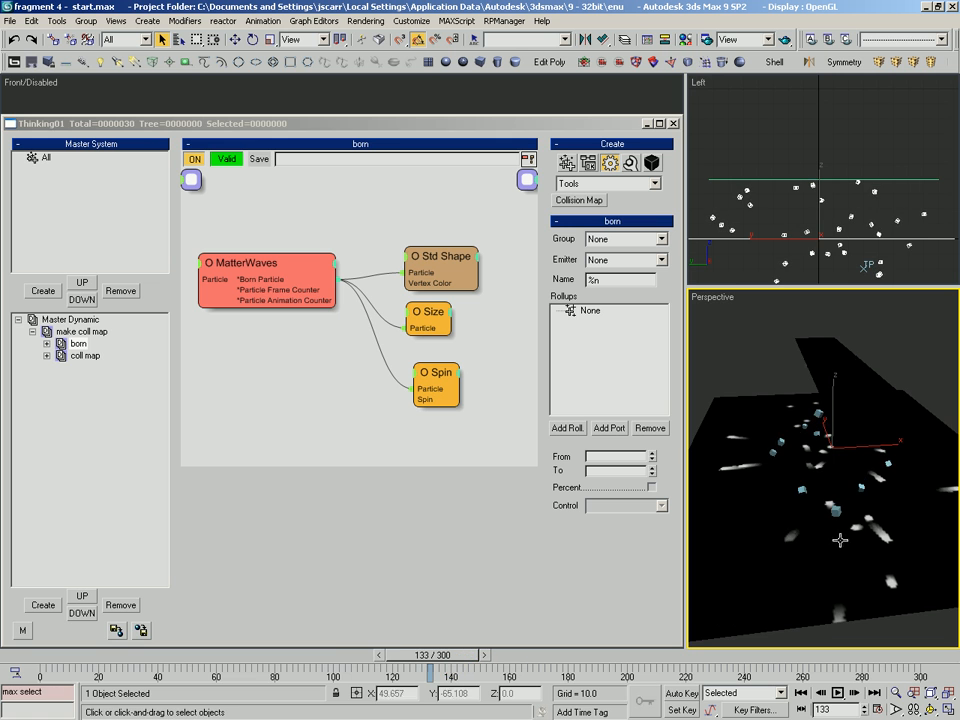
Examine the impact marks beneath the cubes up close with edged faces displayed on the ground plane.
{"action": "key", "text": "F4"}
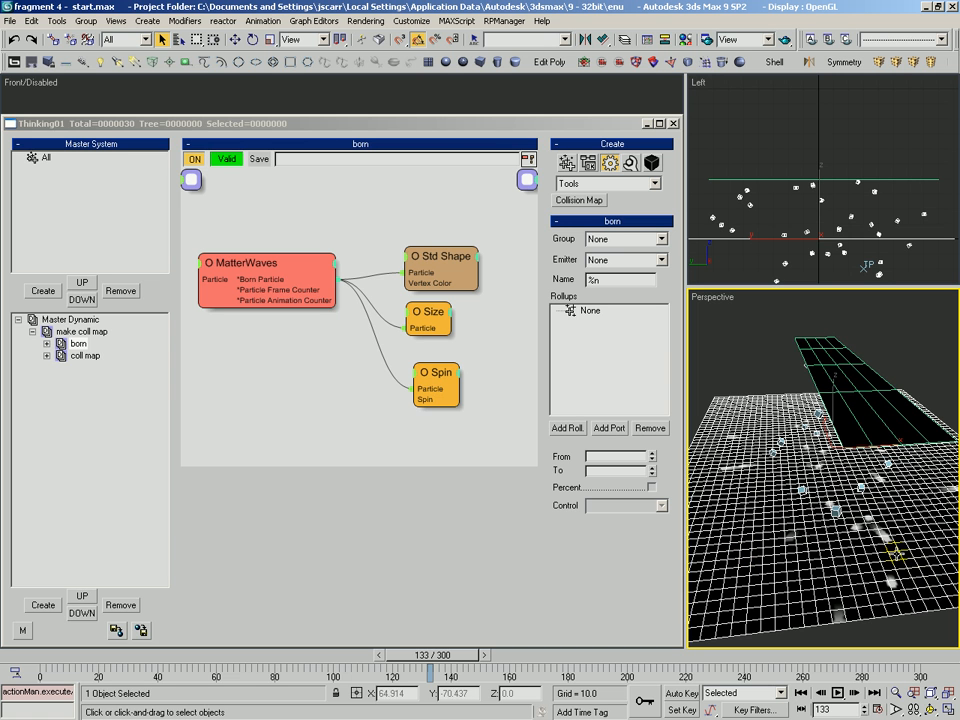
{"action": "middle_click_drag", "start_coordinate": [888, 590], "coordinate": [909, 553], "text": "alt"}
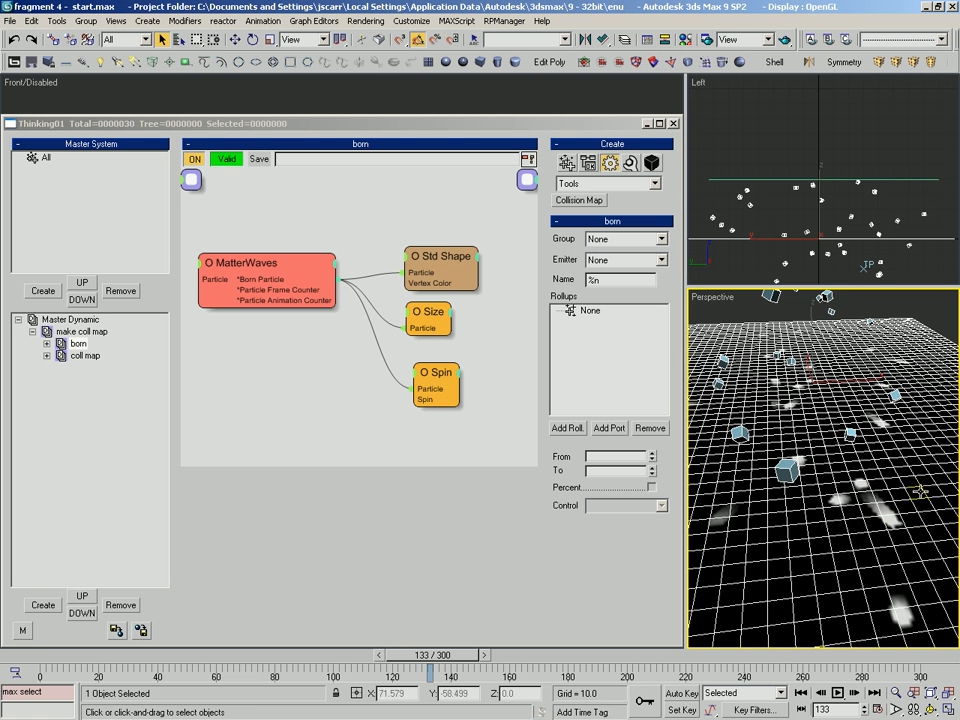
{"action": "middle_click_drag", "start_coordinate": [823, 515], "coordinate": [861, 484], "text": "alt"}
{"action": "key", "text": "alt+z"}
{"action": "key", "text": "g"}
{"action": "left_click_drag", "start_coordinate": [861, 484], "coordinate": [775, 490]}
{"action": "key", "text": "ctrl+r"}
Rewind the animation to frame 0 and switch the perspective view to wireframe display.
{"action": "left_click_drag", "start_coordinate": [430, 655], "coordinate": [53, 672]}
{"action": "key", "text": "F3"}
{"action": "key", "text": "ctrl+r"}
{"action": "left_click_drag", "start_coordinate": [779, 423], "coordinate": [712, 438]}
{"action": "key", "text": "q"}
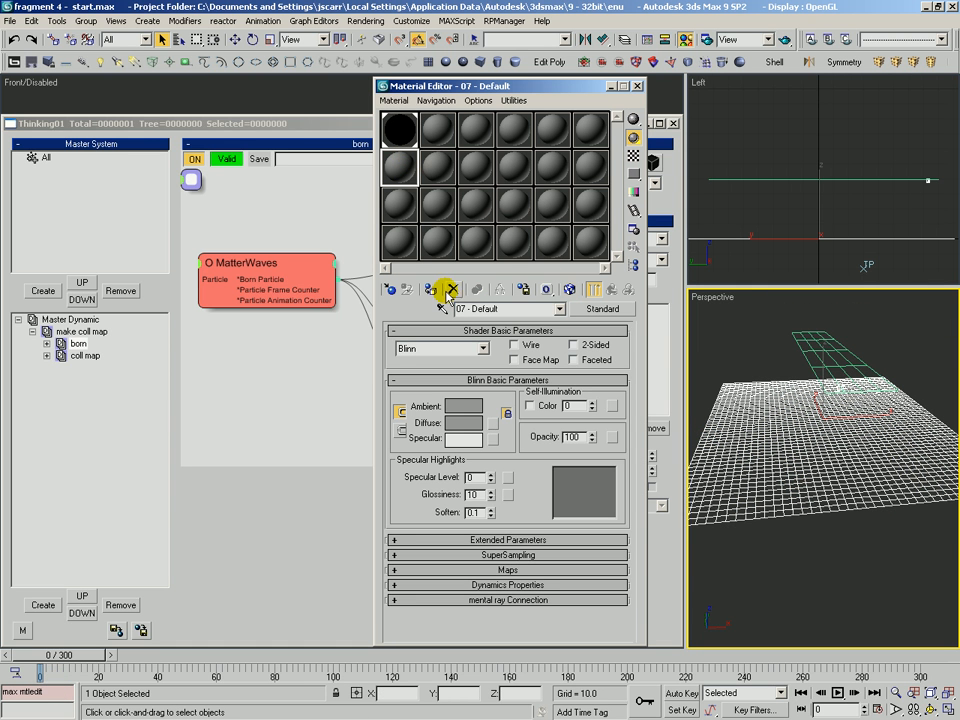
Assign the plain 07 - Default material to the ground plane, close the Material Editor and deselect the plane.
{"action": "left_click", "coordinate": [431, 290]}
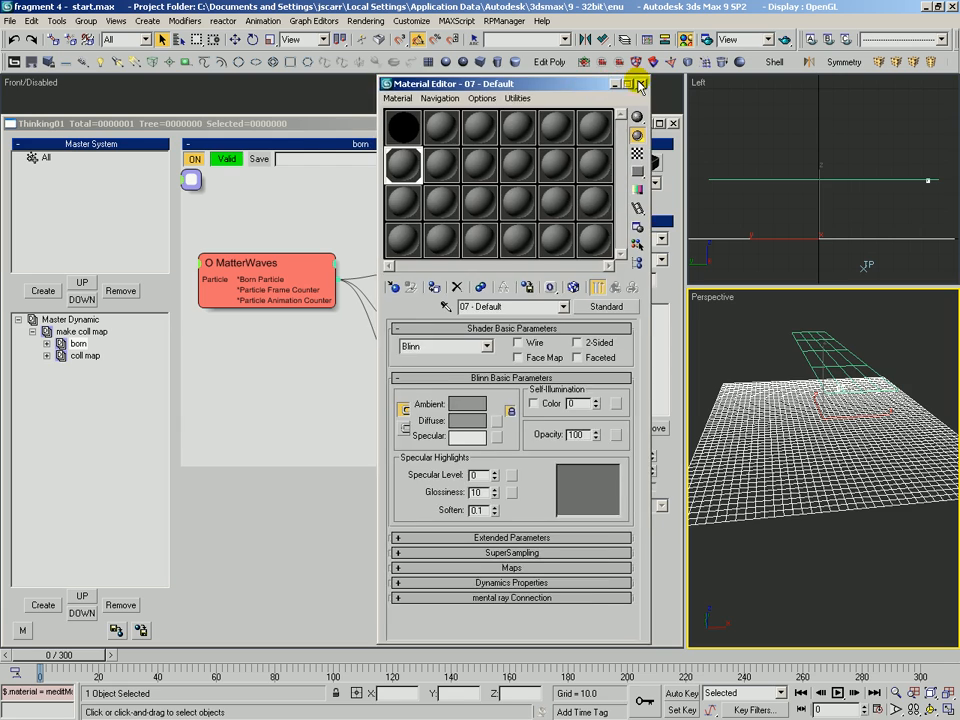
{"action": "left_click", "coordinate": [637, 85]}
{"action": "middle_click_drag", "start_coordinate": [829, 381], "coordinate": [817, 401]}
{"action": "left_click_drag", "start_coordinate": [818, 399], "coordinate": [786, 407]}
{"action": "key", "text": "q"}
{"action": "left_click", "coordinate": [742, 388]}
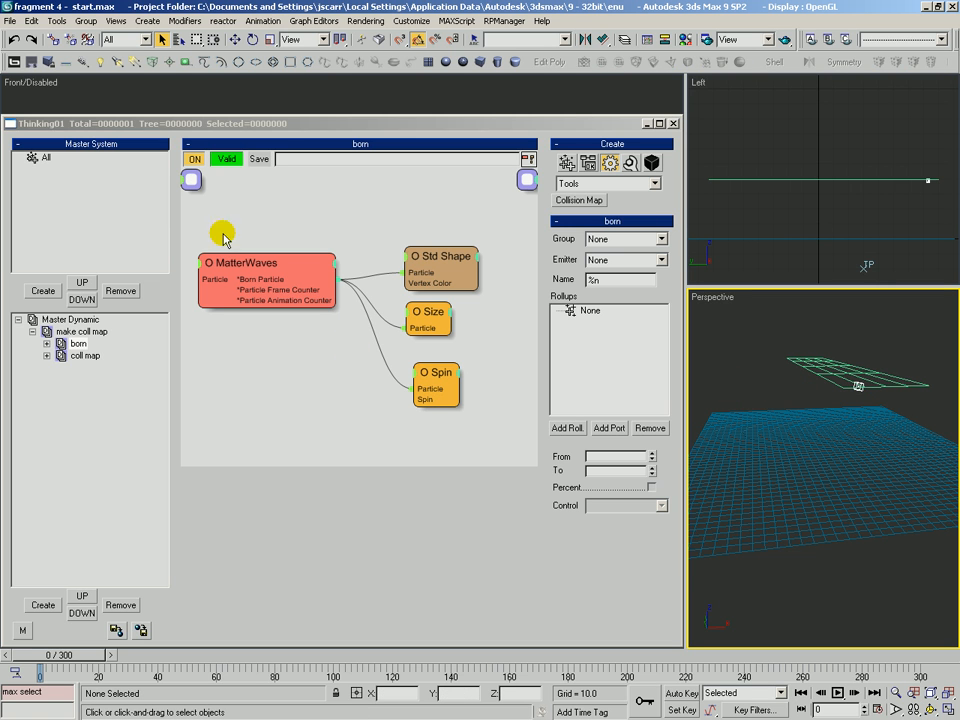
Disable the make coll map dynamic set.
{"action": "left_click", "coordinate": [253, 383]}
{"action": "left_click", "coordinate": [50, 332]}
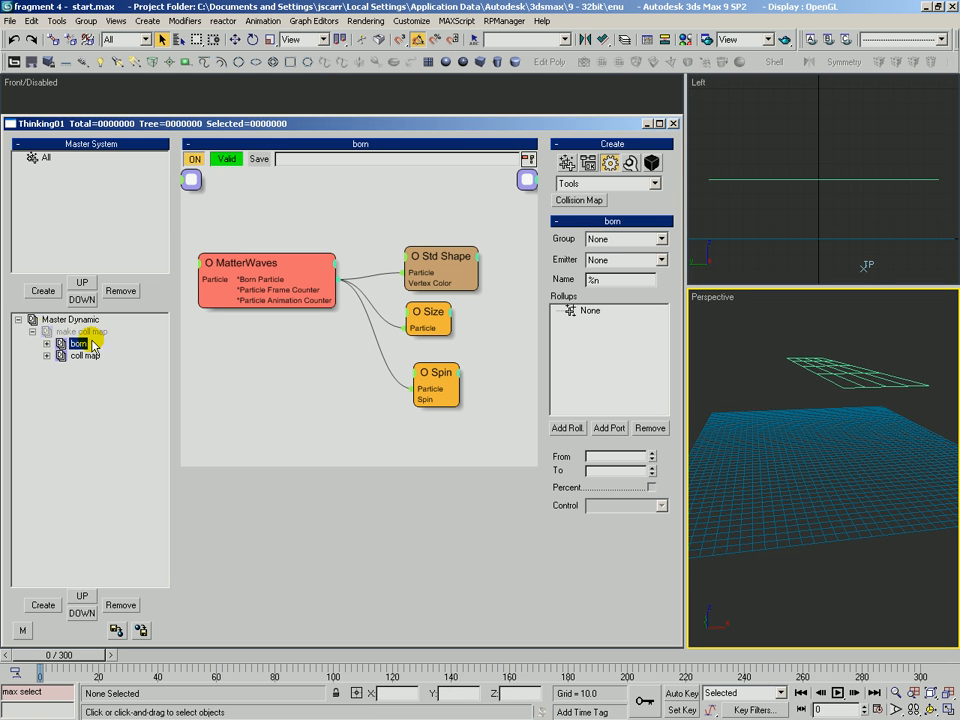
{"action": "left_click", "coordinate": [80, 331]}
Create a dynamic set named frag with map under Master Dynamic and enlarge its node canvas.
{"action": "left_click", "coordinate": [70, 319]}
{"action": "left_click", "coordinate": [43, 605]}
{"action": "left_click", "coordinate": [62, 344]}
{"action": "left_click", "coordinate": [73, 344]}
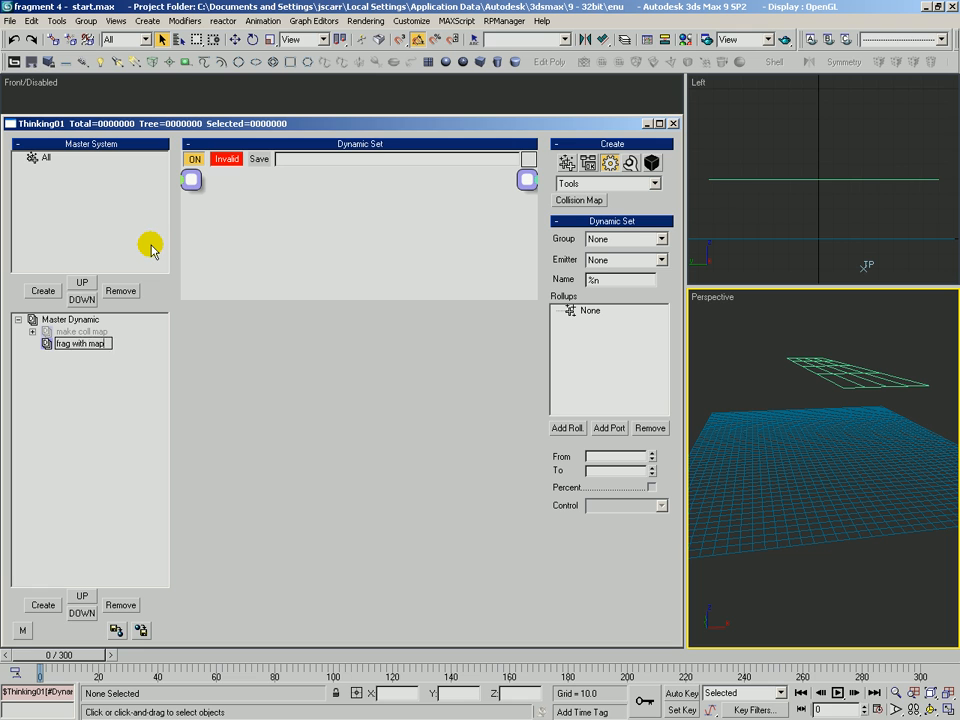
{"action": "left_click_drag", "start_coordinate": [319, 298], "coordinate": [330, 563]}
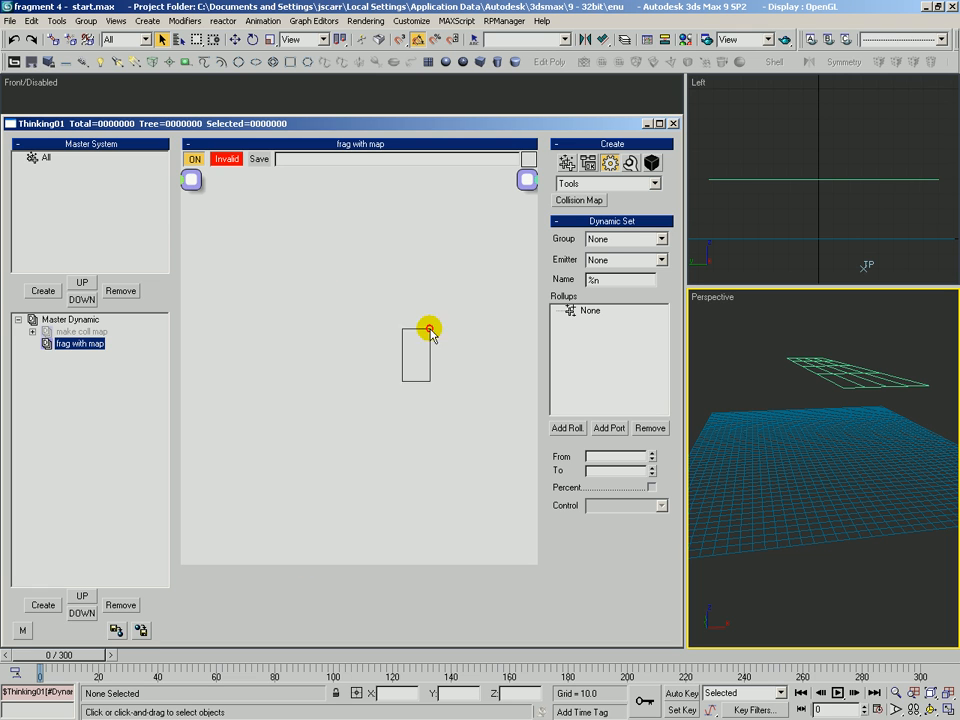
{"action": "left_click", "coordinate": [43, 605]}
{"action": "left_click", "coordinate": [94, 356]}
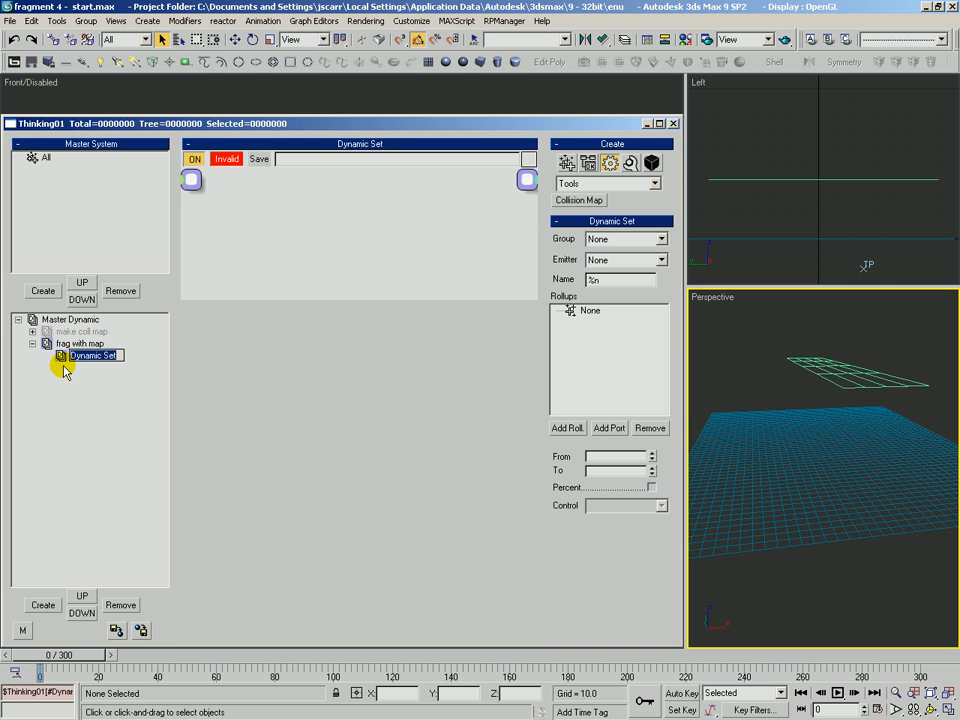
{"action": "left_click", "coordinate": [80, 343]}
{"action": "left_click", "coordinate": [92, 355]}
{"action": "left_click", "coordinate": [120, 606]}
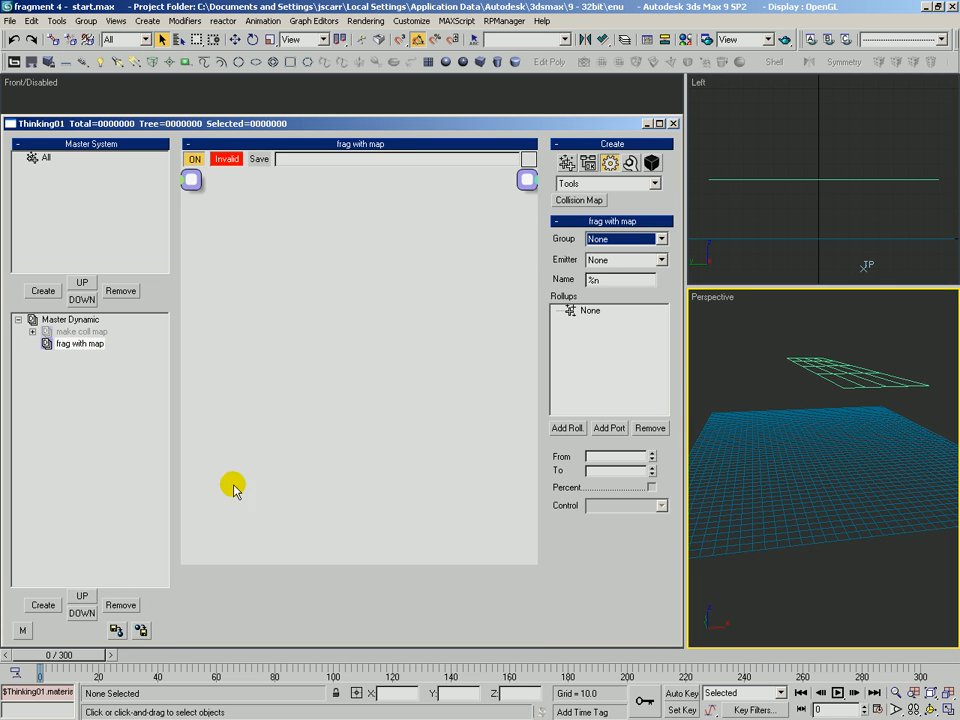
Insert the fragment with lights black box from the Test2 category into the frag with map set.
{"action": "left_click", "coordinate": [651, 163]}
{"action": "left_click", "coordinate": [610, 184]}
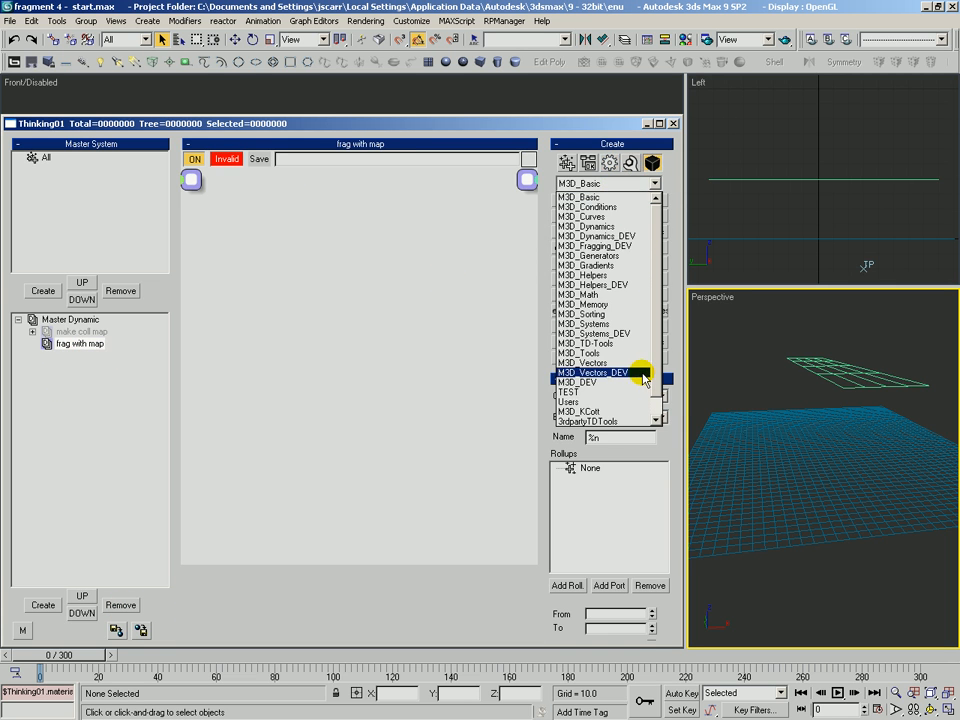
{"action": "scroll", "coordinate": [643, 380], "scroll_direction": "down", "scroll_amount": 2}
{"action": "left_click", "coordinate": [606, 410]}
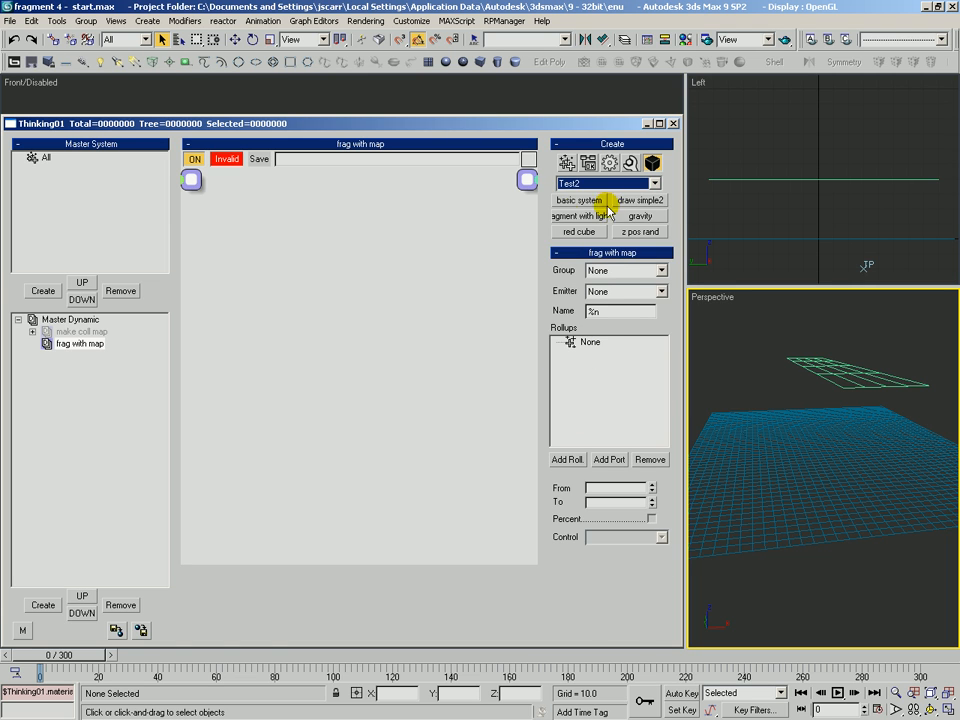
{"action": "left_click", "coordinate": [580, 215]}
{"action": "left_click", "coordinate": [257, 230]}
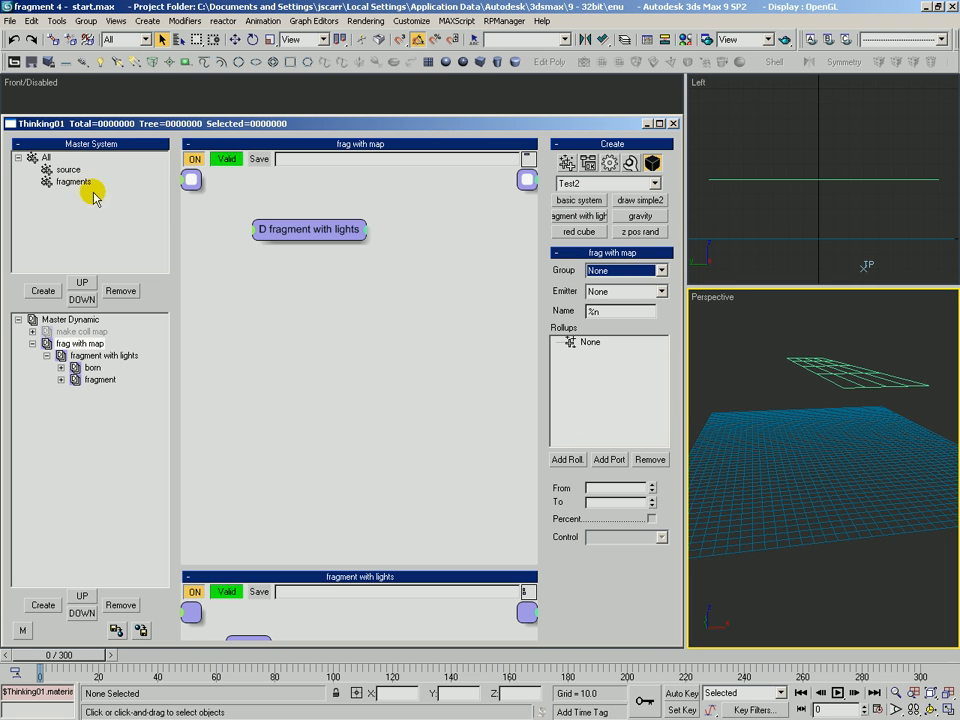
Transfer the born and fragment sets from fragment with lights directly into frag with map and delete the emptied set.
{"action": "left_click", "coordinate": [90, 362]}
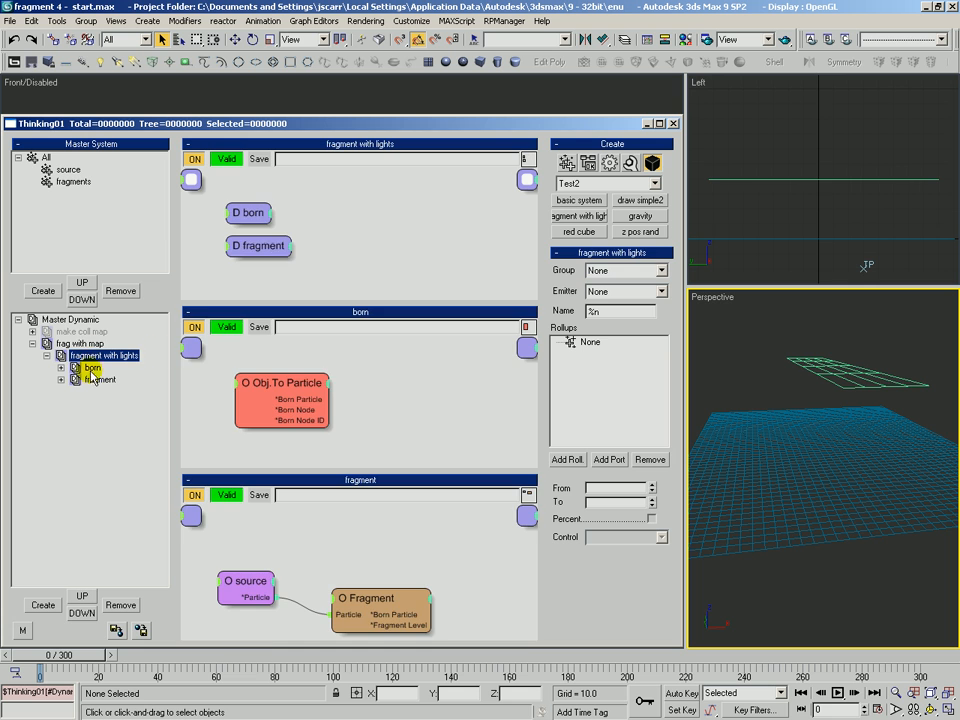
{"action": "right_click", "coordinate": [306, 228]}
{"action": "left_click", "coordinate": [325, 317]}
{"action": "left_click", "coordinate": [72, 343]}
{"action": "right_click", "coordinate": [193, 275]}
{"action": "left_click", "coordinate": [245, 389]}
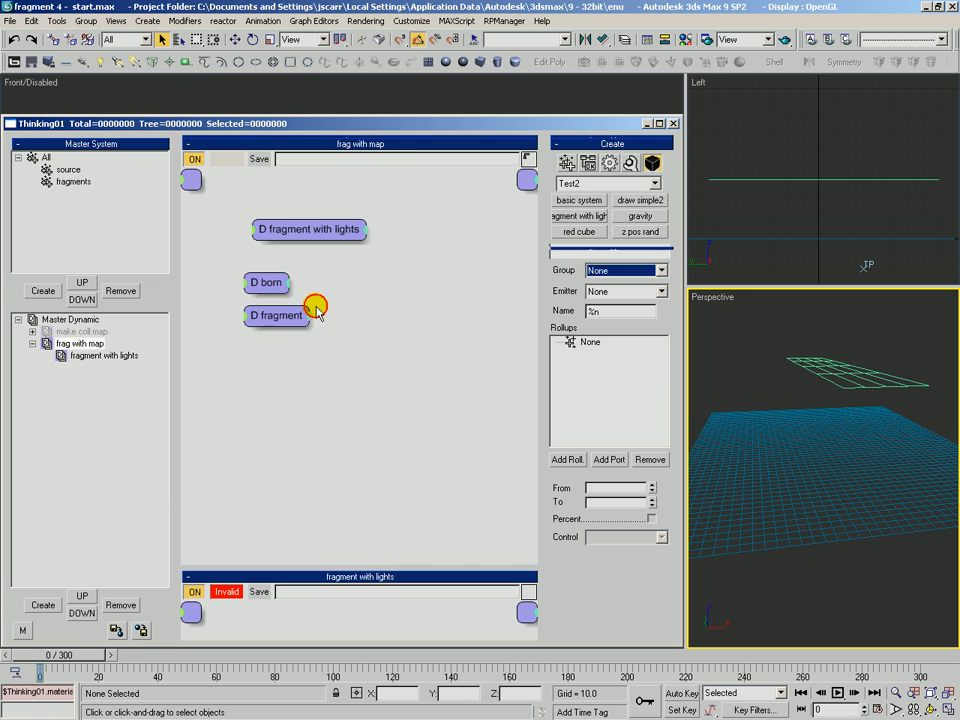
{"action": "left_click", "coordinate": [310, 223]}
{"action": "key", "text": "Delete"}
{"action": "mouse_move", "coordinate": [258, 284]}
{"action": "left_mouse_down"}
{"action": "mouse_move", "coordinate": [248, 228]}
{"action": "mouse_move", "coordinate": [264, 281]}
{"action": "left_mouse_up"}
{"action": "left_click", "coordinate": [267, 246]}
Pick the ground plane Plane01 as the source object of the Obj.To Particle operator in frag with map's born set.
{"action": "left_click", "coordinate": [77, 360]}
{"action": "left_click", "coordinate": [47, 355]}
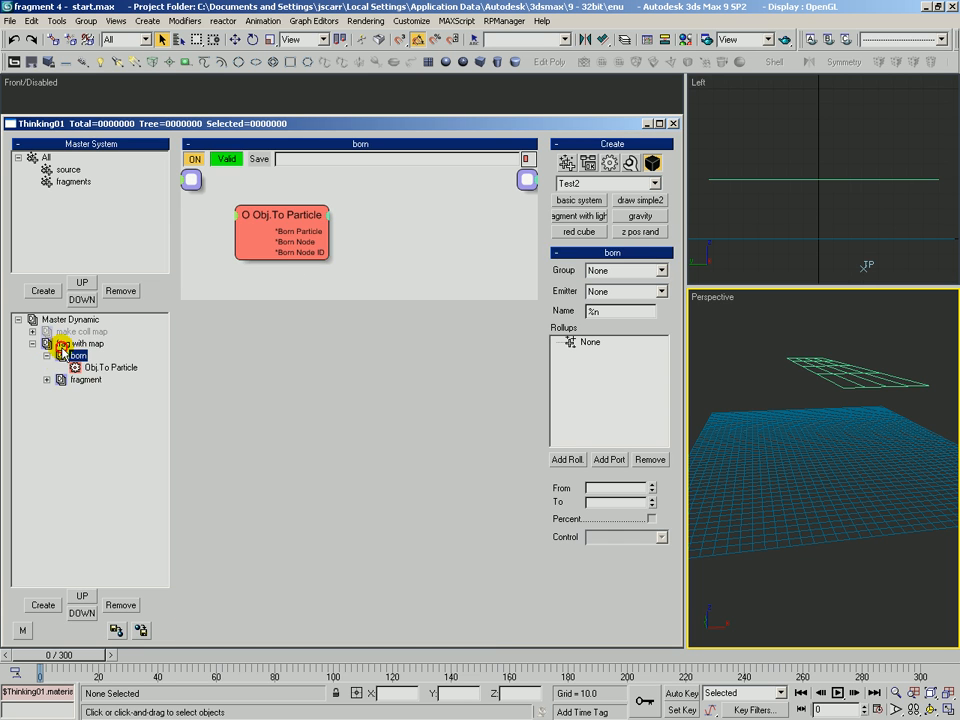
{"action": "left_click", "coordinate": [294, 222]}
{"action": "left_click", "coordinate": [598, 326]}
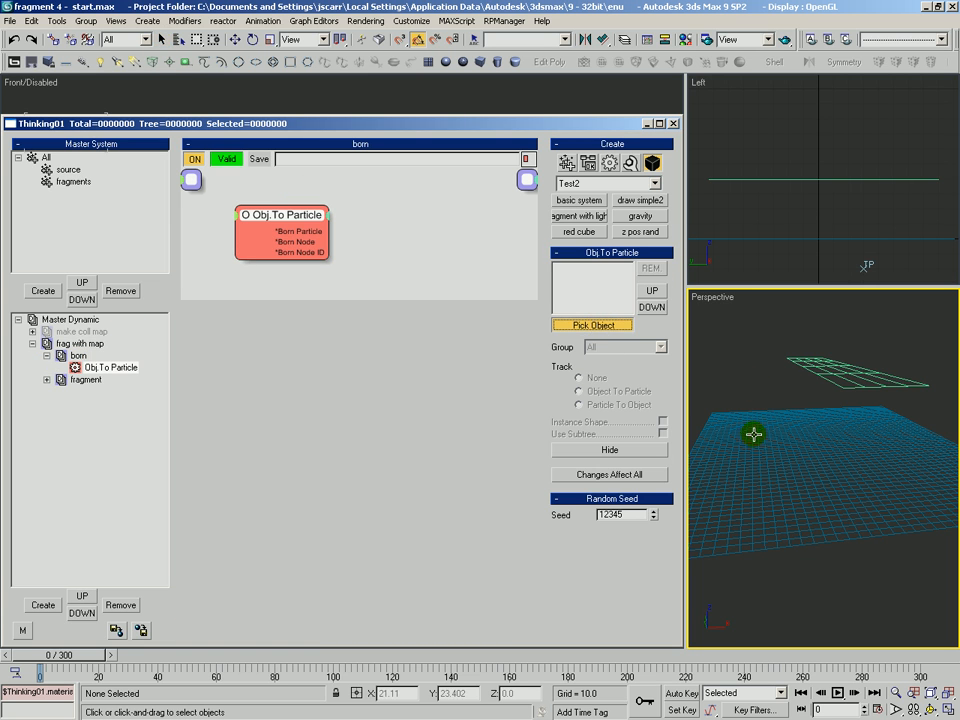
{"action": "left_click", "coordinate": [758, 440]}
Assign Plane01 to the source group in Obj.To Particle, enable Instance Shape and hide the original object.
{"action": "left_click", "coordinate": [568, 267]}
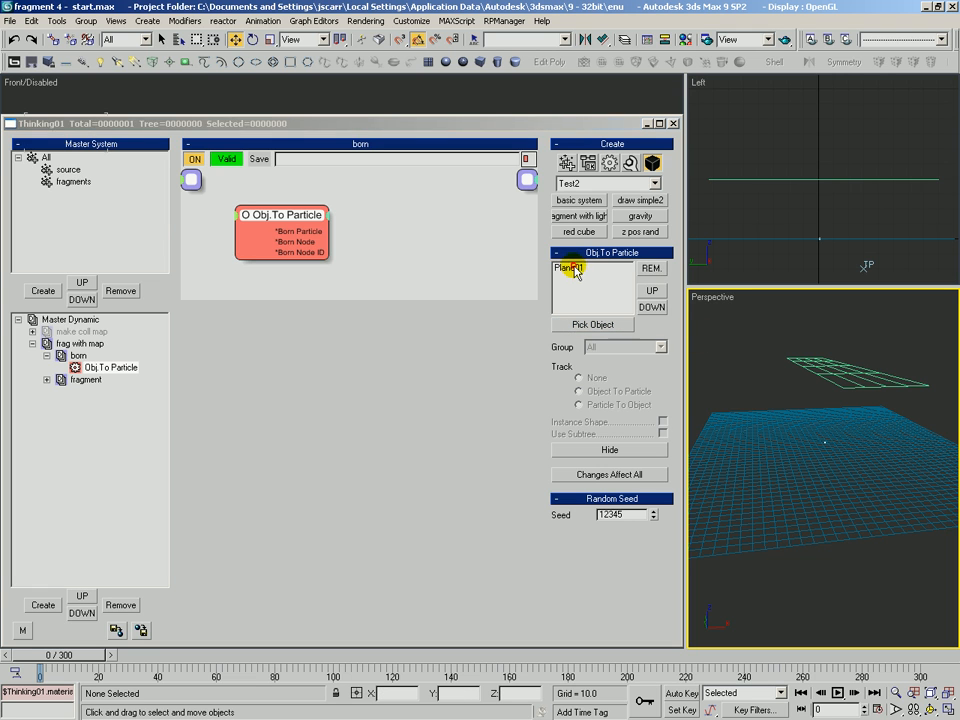
{"action": "left_click", "coordinate": [620, 347]}
{"action": "left_click", "coordinate": [595, 375]}
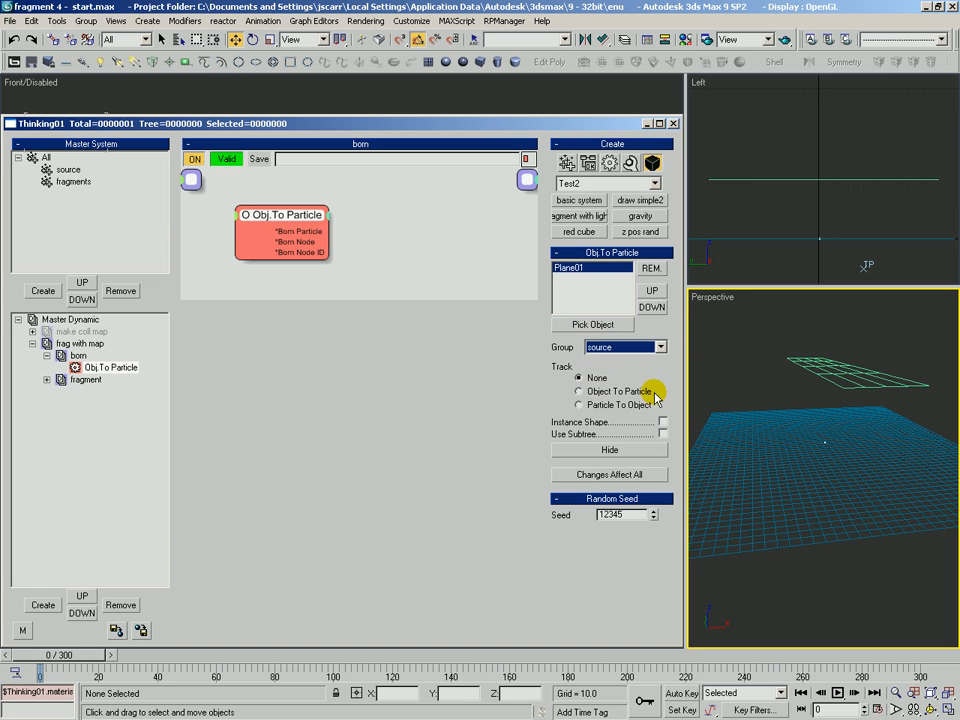
{"action": "left_click", "coordinate": [663, 421]}
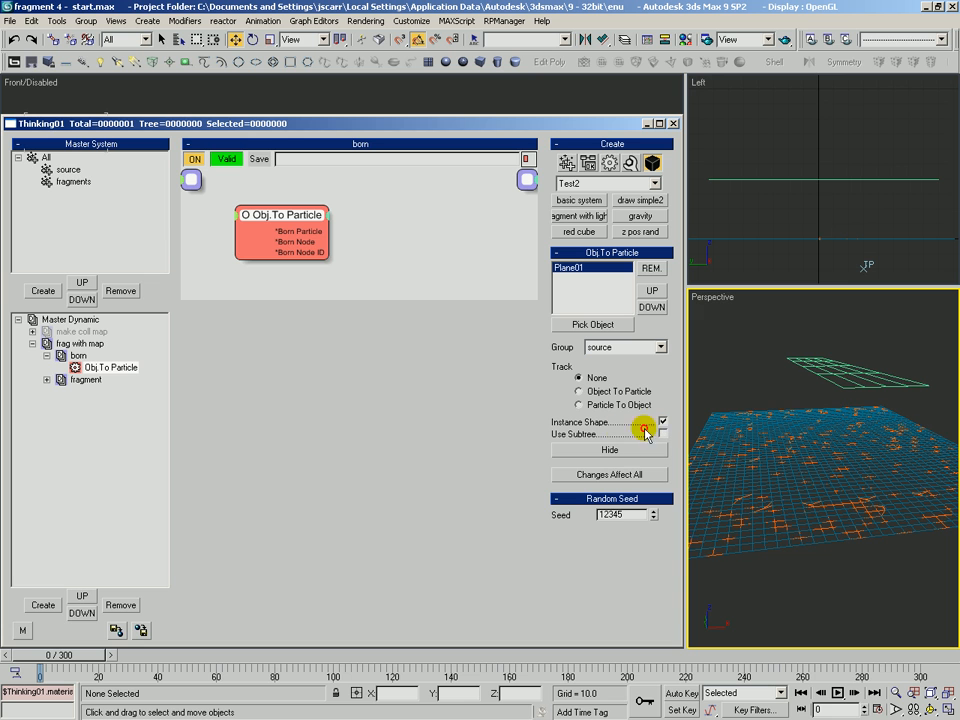
{"action": "left_click", "coordinate": [603, 450]}
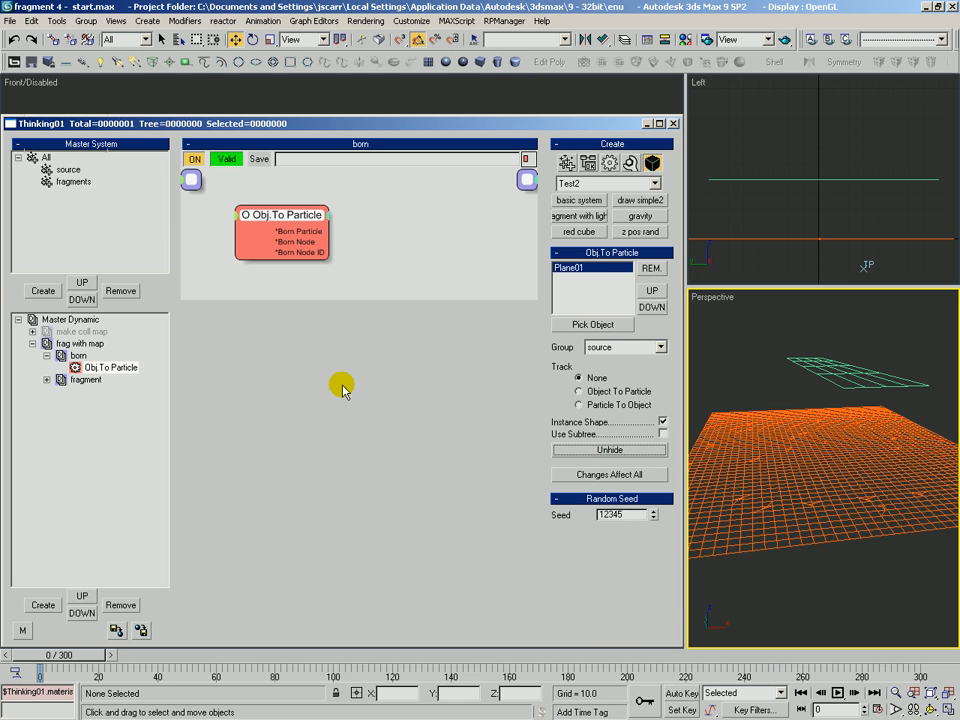
Turn off Use Lights for the Fragment operator in the fragment set.
{"action": "left_click", "coordinate": [85, 379]}
{"action": "left_click", "coordinate": [46, 379]}
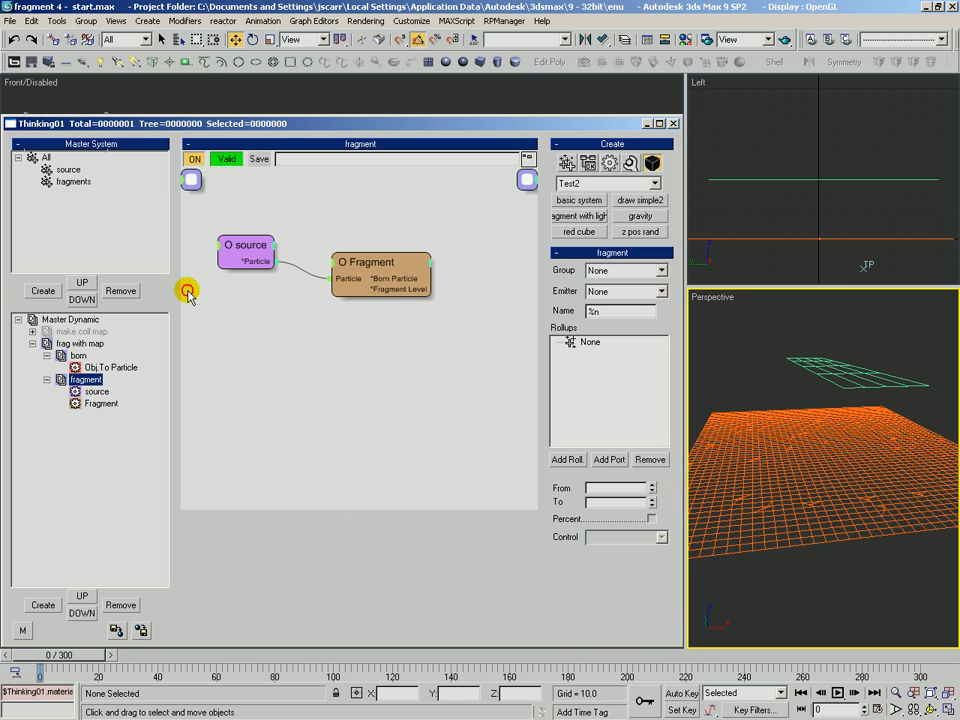
{"action": "left_click", "coordinate": [227, 263]}
{"action": "left_click_drag", "start_coordinate": [372, 262], "coordinate": [364, 259]}
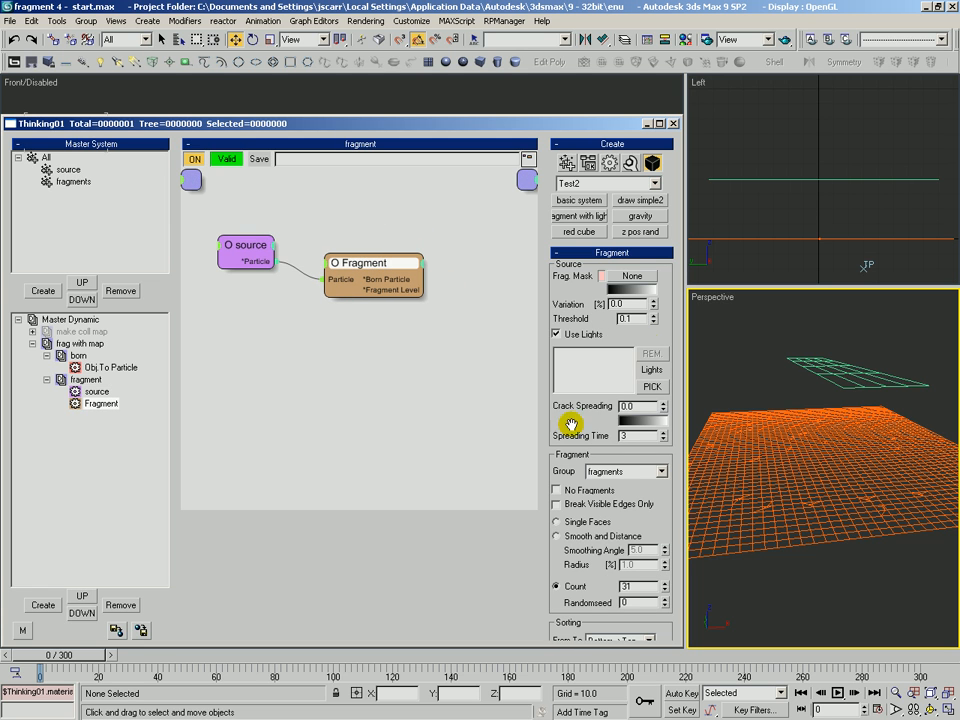
{"action": "left_click", "coordinate": [556, 334]}
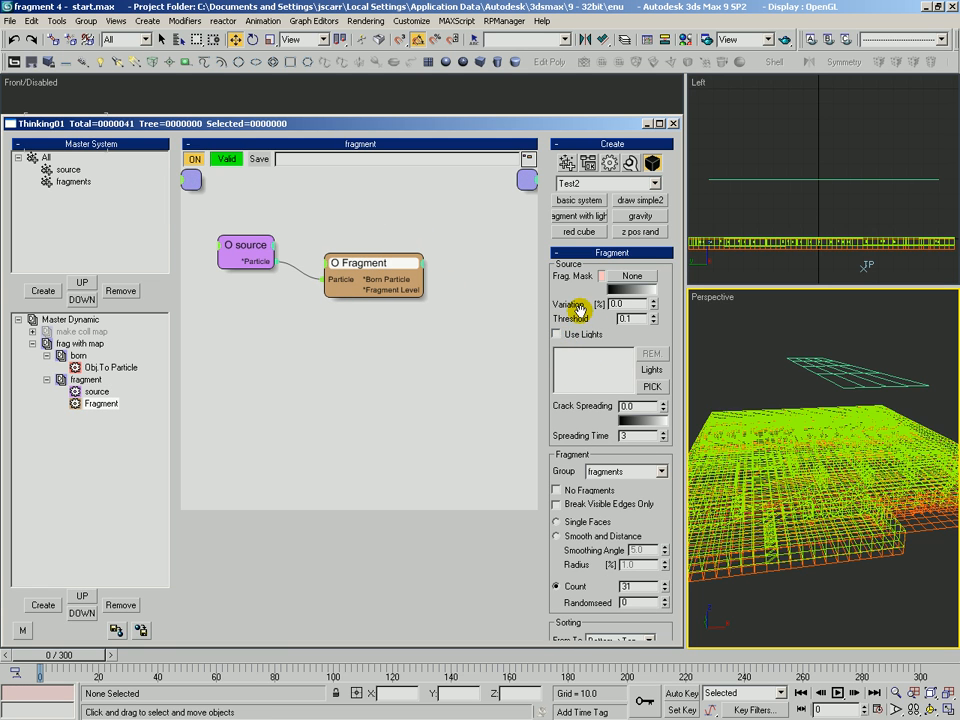
Set the Fragment operator to break the plane into single faces instead of a fixed count.
{"action": "scroll", "coordinate": [571, 427], "scroll_direction": "down", "scroll_amount": 3}
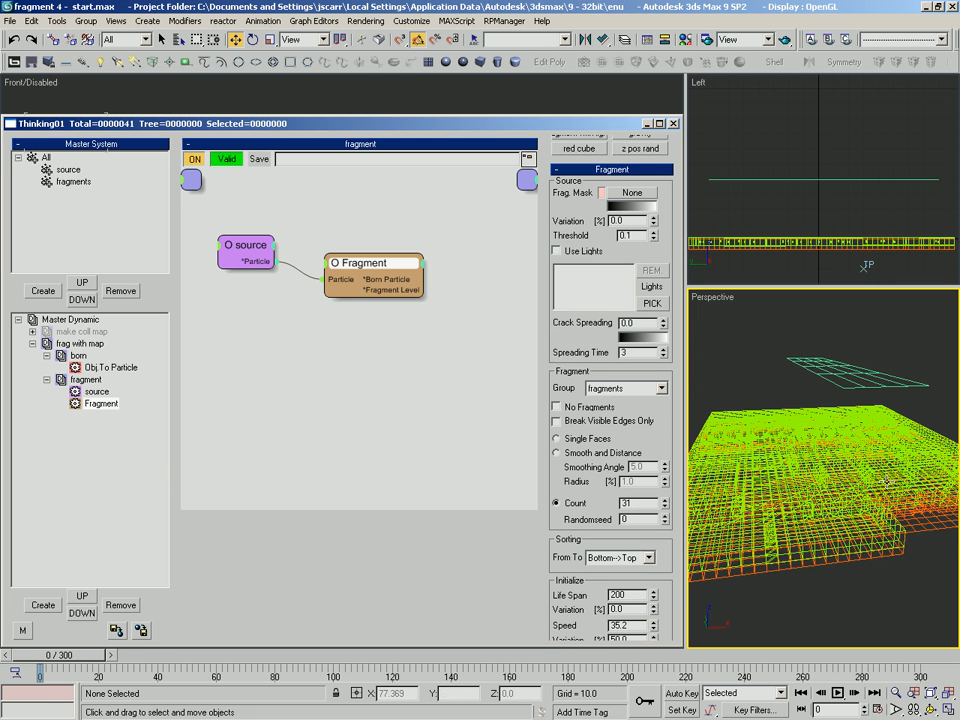
{"action": "key", "text": "ctrl+r"}
{"action": "left_click_drag", "start_coordinate": [833, 453], "coordinate": [800, 470]}
{"action": "left_click_drag", "start_coordinate": [620, 442], "coordinate": [600, 317]}
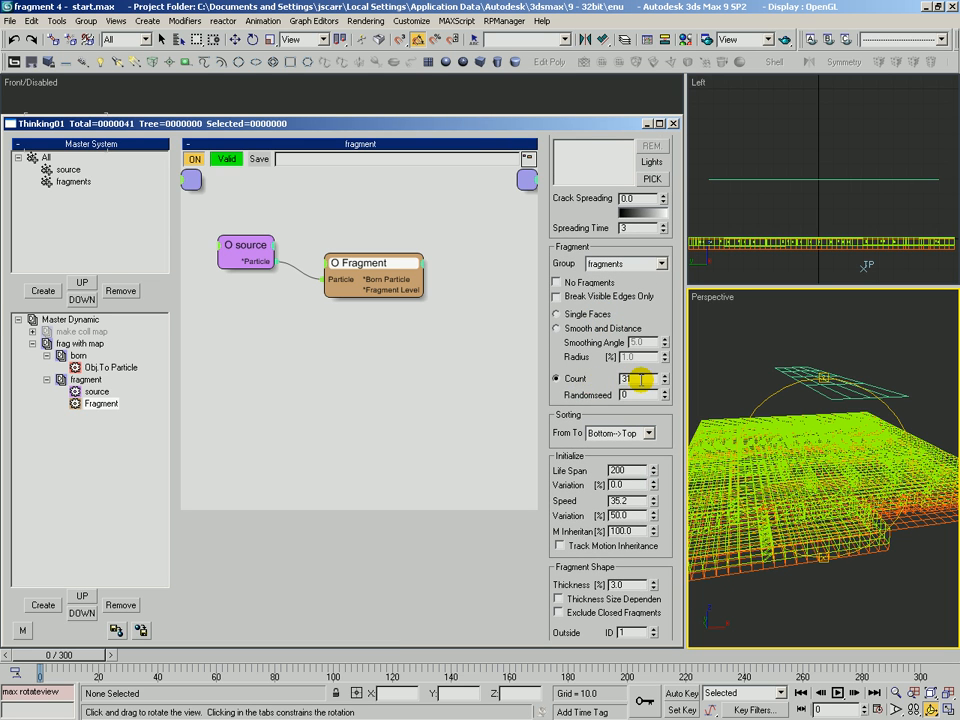
{"action": "left_click_drag", "start_coordinate": [659, 305], "coordinate": [666, 356]}
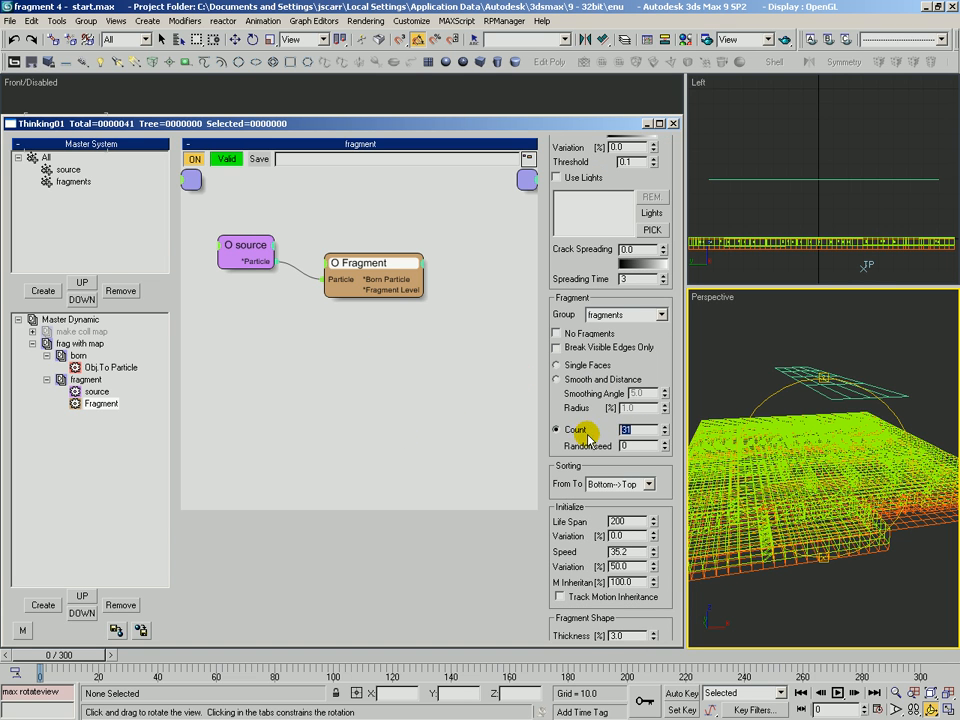
{"action": "scroll", "coordinate": [615, 345], "scroll_direction": "up", "scroll_amount": 1}
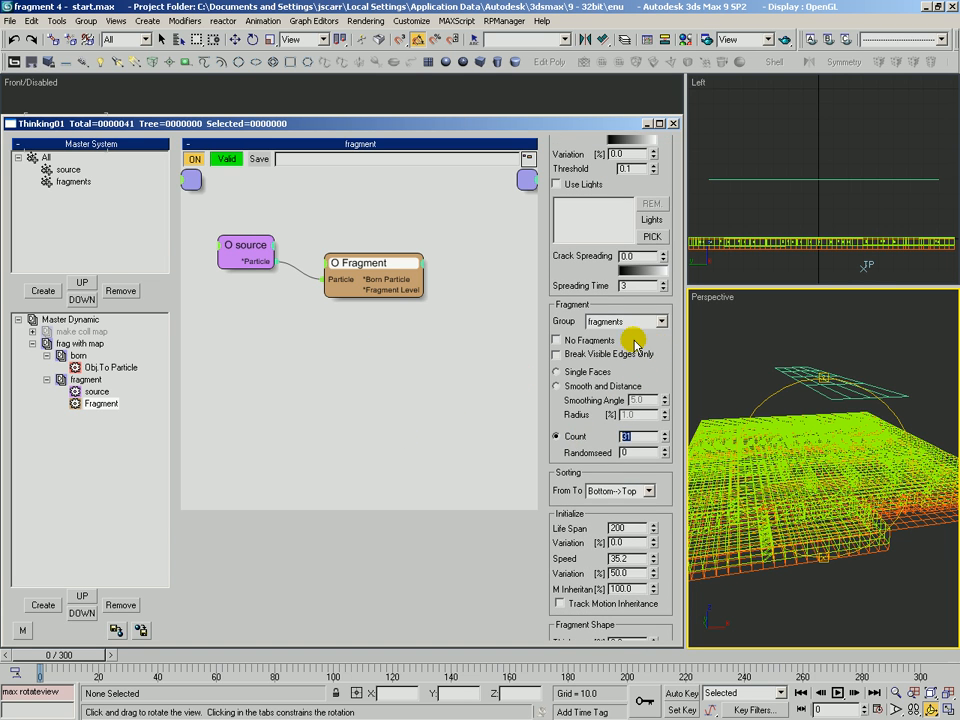
{"action": "left_click", "coordinate": [62, 652]}
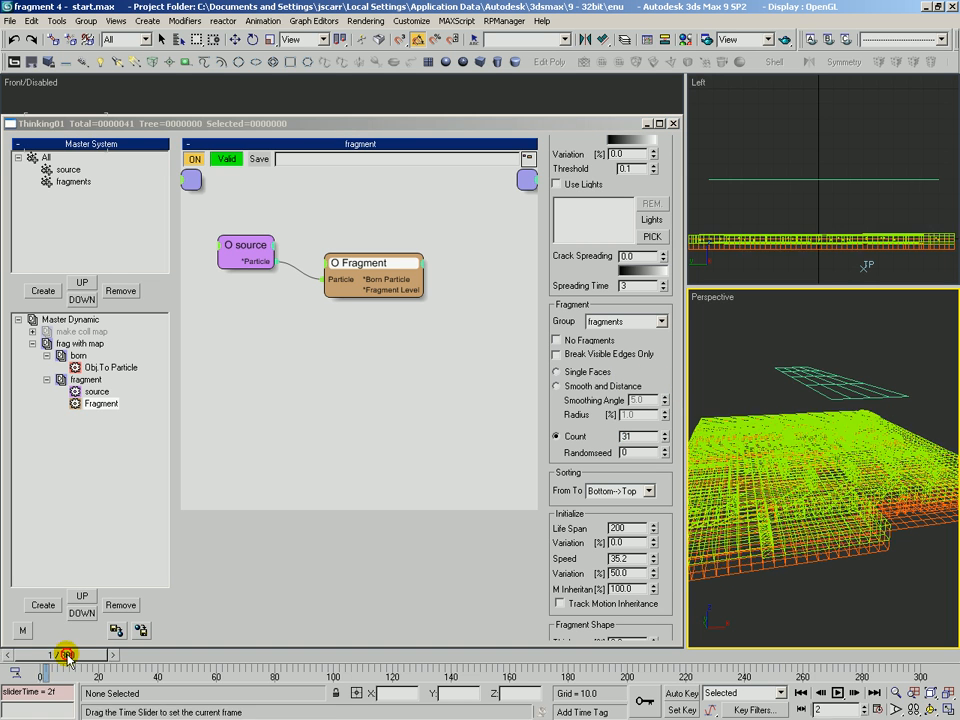
{"action": "left_click", "coordinate": [560, 373]}
{"action": "left_click_drag", "start_coordinate": [664, 381], "coordinate": [666, 150]}
{"action": "left_click_drag", "start_coordinate": [661, 320], "coordinate": [615, 611]}
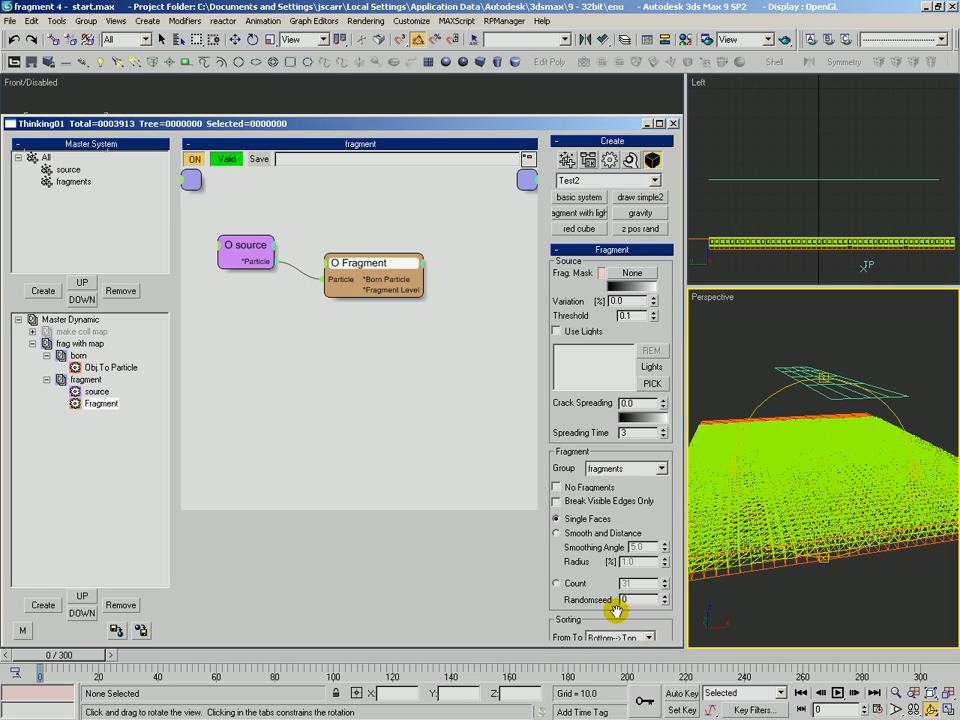
Load the bitmap sequence map_1ID_0000.ifl from the coll map folder as the Fragment operator's fragmentation mask.
{"action": "left_click", "coordinate": [618, 276]}
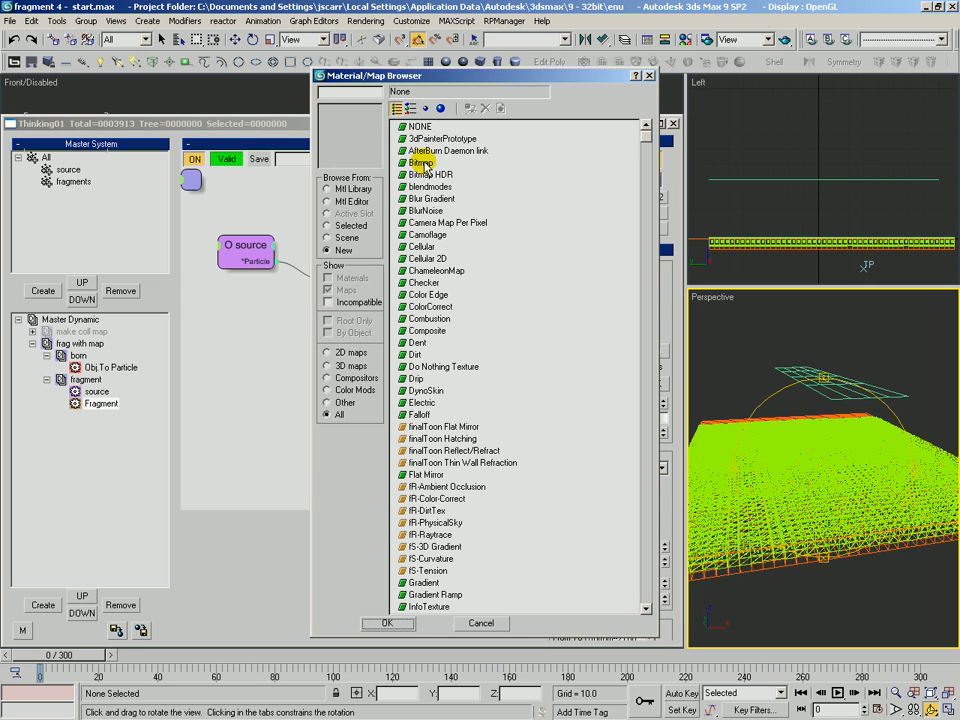
{"action": "double_click", "coordinate": [414, 163]}
{"action": "left_click", "coordinate": [214, 169]}
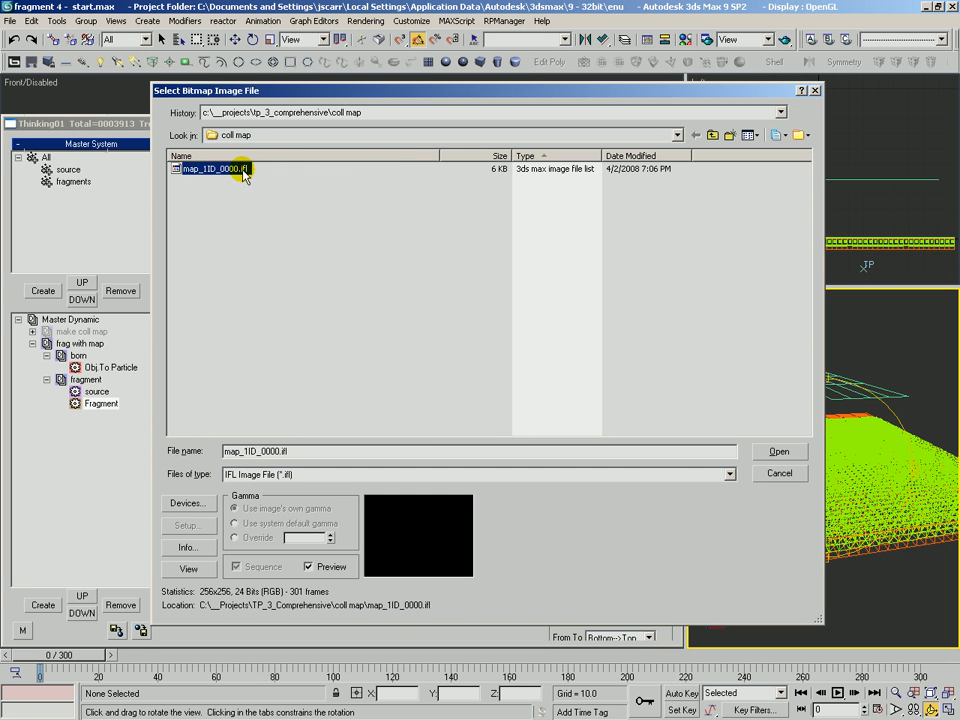
{"action": "double_click", "coordinate": [222, 169]}
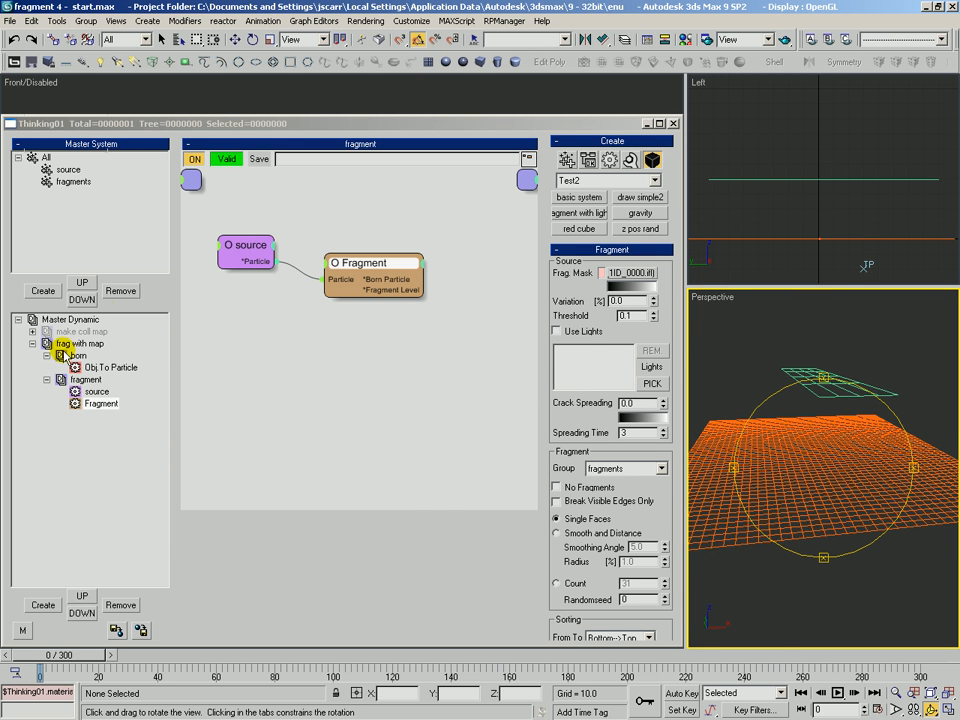
Re-enable the make coll map dynamic set and scrub the animation to frame 82 to check the fragmentation.
{"action": "left_click", "coordinate": [33, 332]}
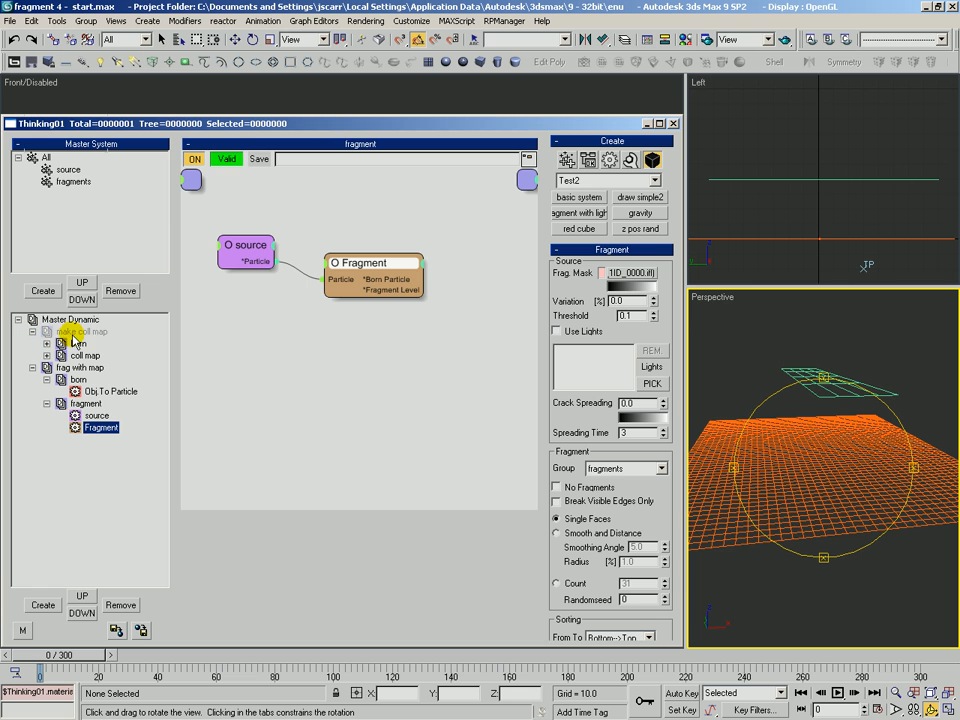
{"action": "left_click", "coordinate": [81, 331]}
{"action": "left_click", "coordinate": [78, 343]}
{"action": "left_click", "coordinate": [88, 354]}
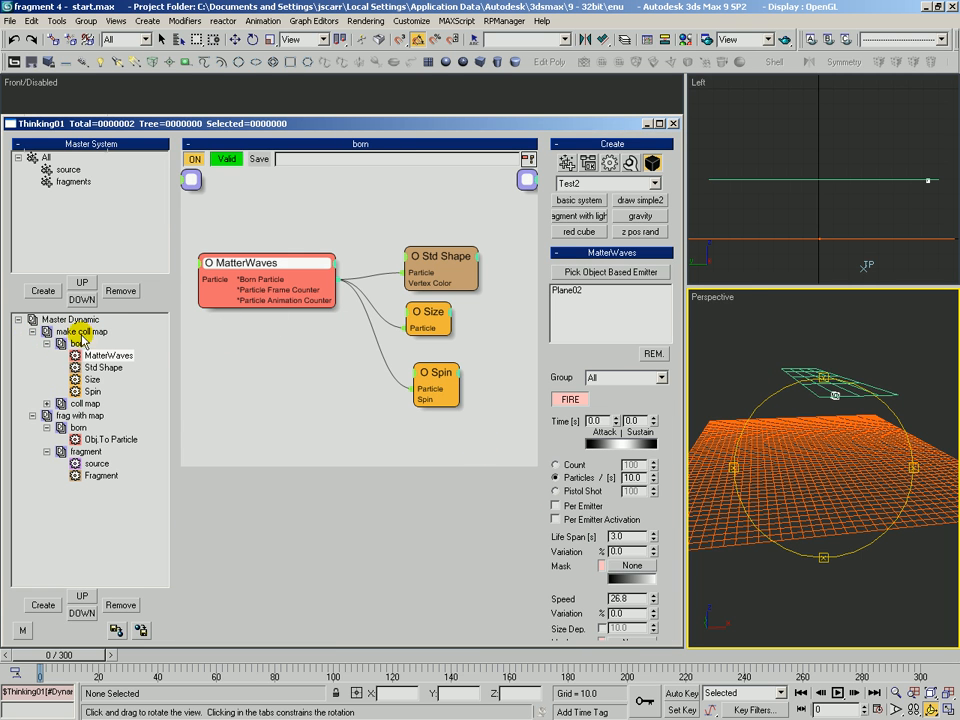
{"action": "left_click", "coordinate": [45, 343]}
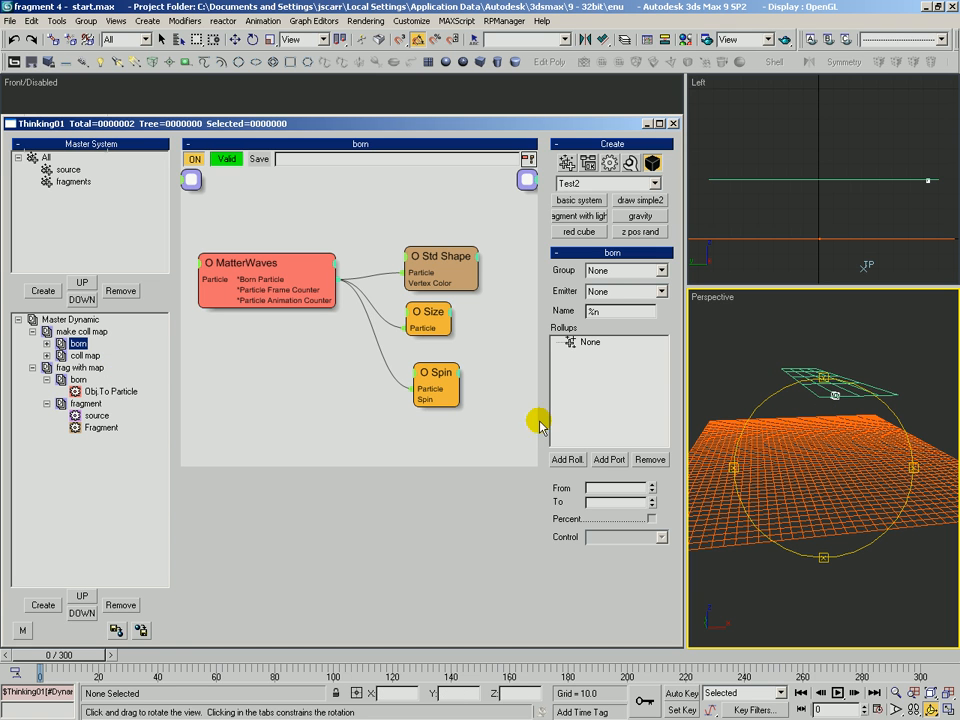
{"action": "left_click_drag", "start_coordinate": [88, 668], "coordinate": [316, 674]}
Open the Fragment operator's settings and display the perspective view shaded with edged faces.
{"action": "left_click", "coordinate": [100, 427]}
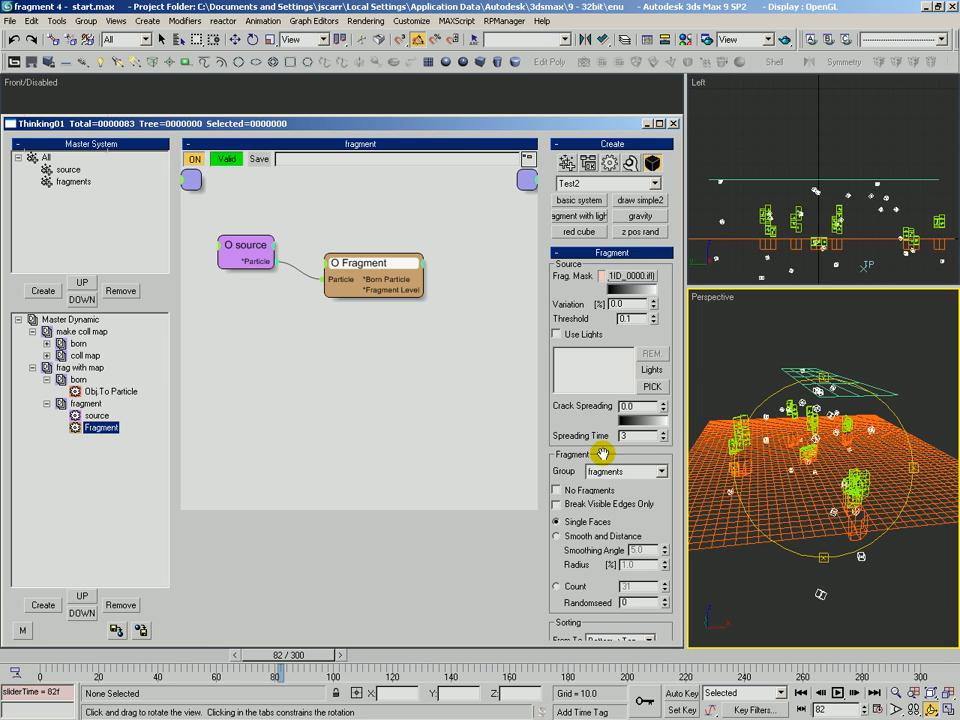
{"action": "scroll", "coordinate": [600, 400], "scroll_direction": "down", "scroll_amount": 10}
{"action": "mouse_move", "coordinate": [804, 410]}
{"action": "left_mouse_down"}
{"action": "mouse_move", "coordinate": [789, 454]}
{"action": "mouse_move", "coordinate": [770, 436]}
{"action": "left_mouse_up"}
{"action": "key", "text": "F3"}
{"action": "key", "text": "alt+z"}
{"action": "key", "text": "F4"}
{"action": "key", "text": "ctrl+r"}
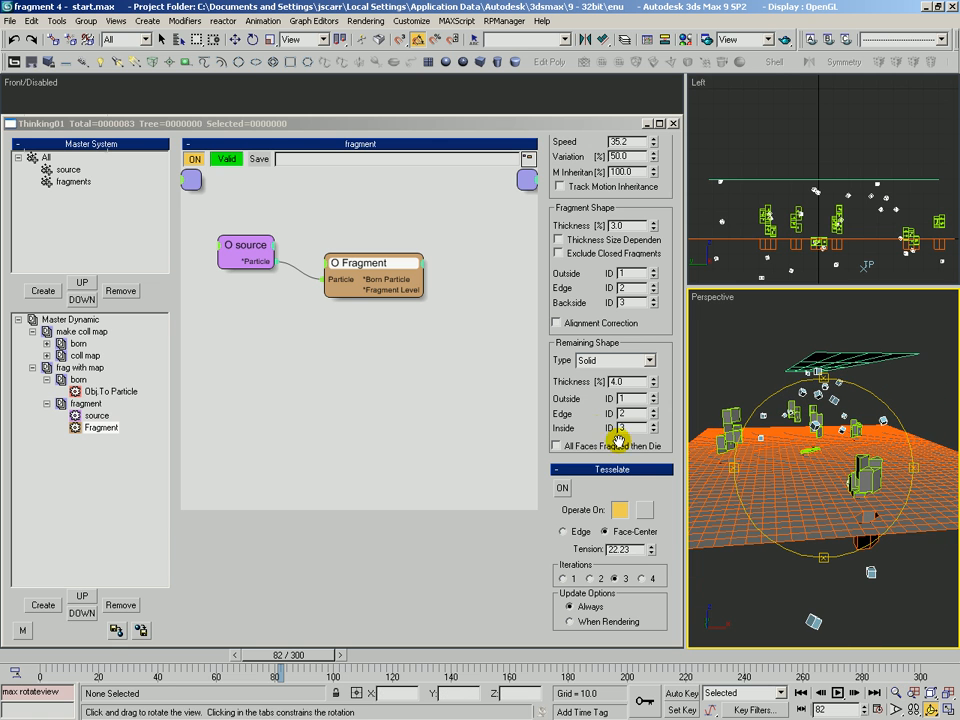
Set the Fragment operator's Remaining Shape thickness to 1.0 and rewind the animation to frame 0.
{"action": "double_click", "coordinate": [622, 382]}
{"action": "type", "text": "1"}
{"action": "key", "text": "Tab"}
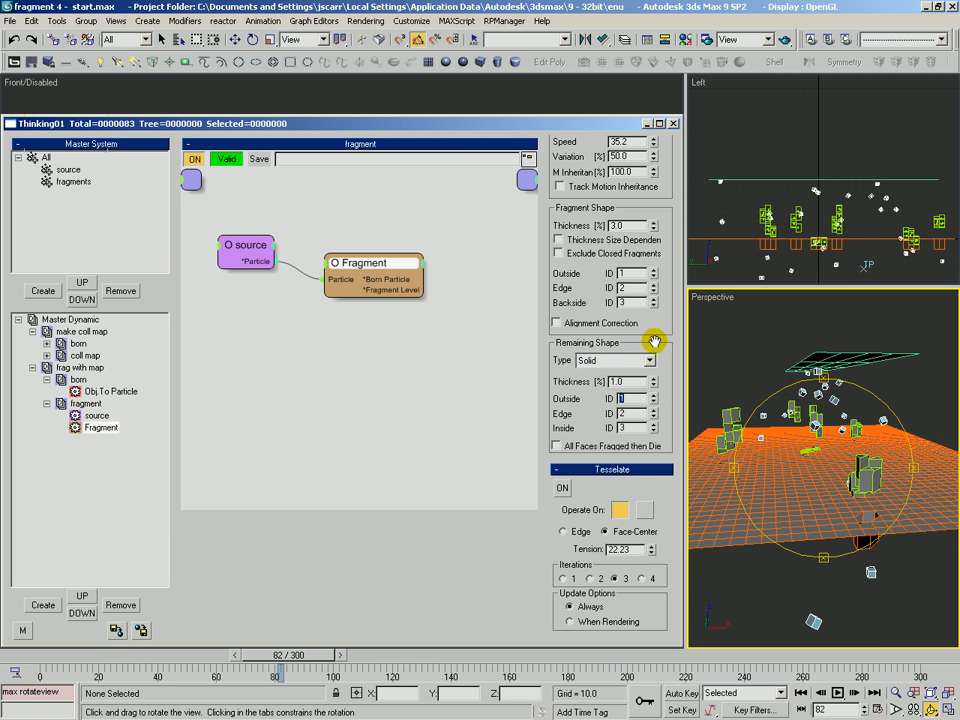
{"action": "left_click", "coordinate": [18, 656]}
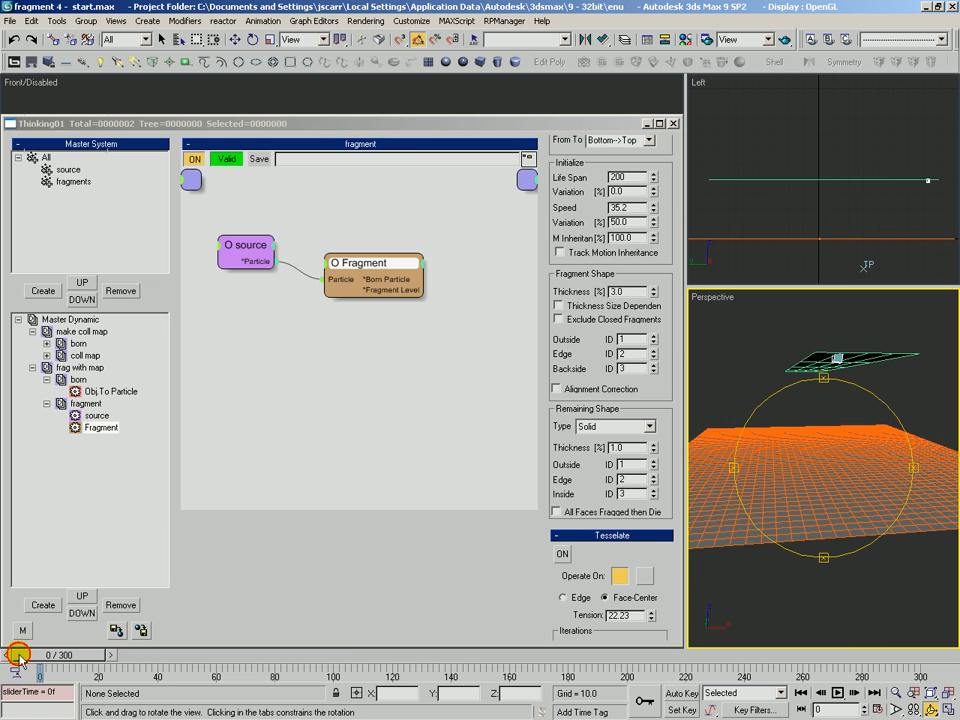
Turn on Edit on the fly for the Master Dynamic and set the Fragment operator's Fragment Shape thickness to 1.0.
{"action": "left_click", "coordinate": [60, 322]}
{"action": "left_click", "coordinate": [669, 163]}
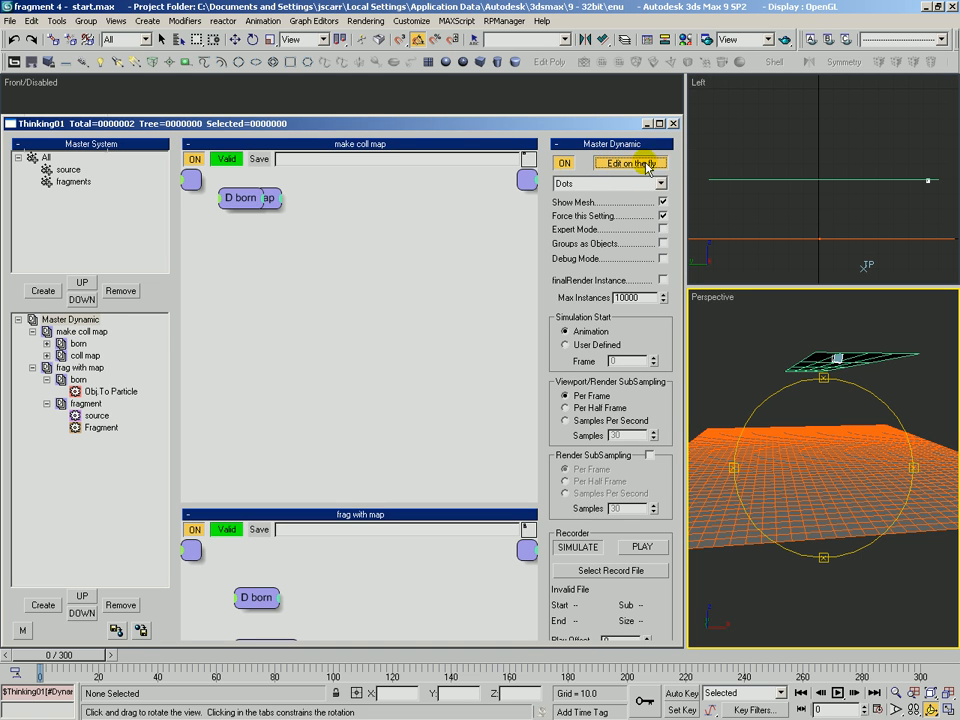
{"action": "left_click", "coordinate": [100, 427]}
{"action": "left_click_drag", "start_coordinate": [592, 436], "coordinate": [659, 313]}
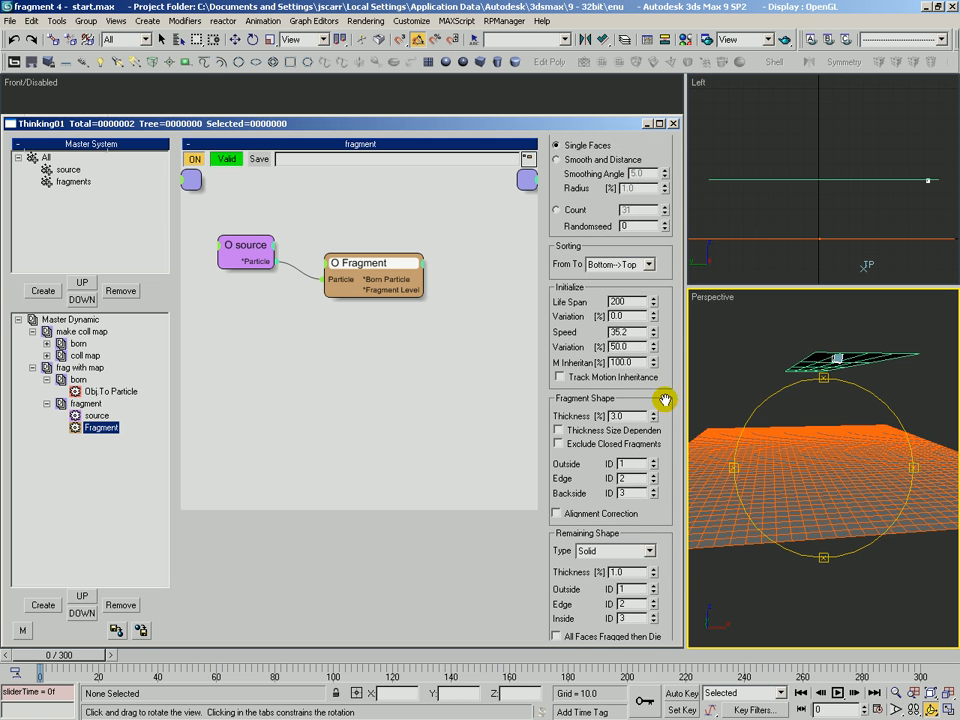
{"action": "left_click_drag", "start_coordinate": [664, 403], "coordinate": [588, 361]}
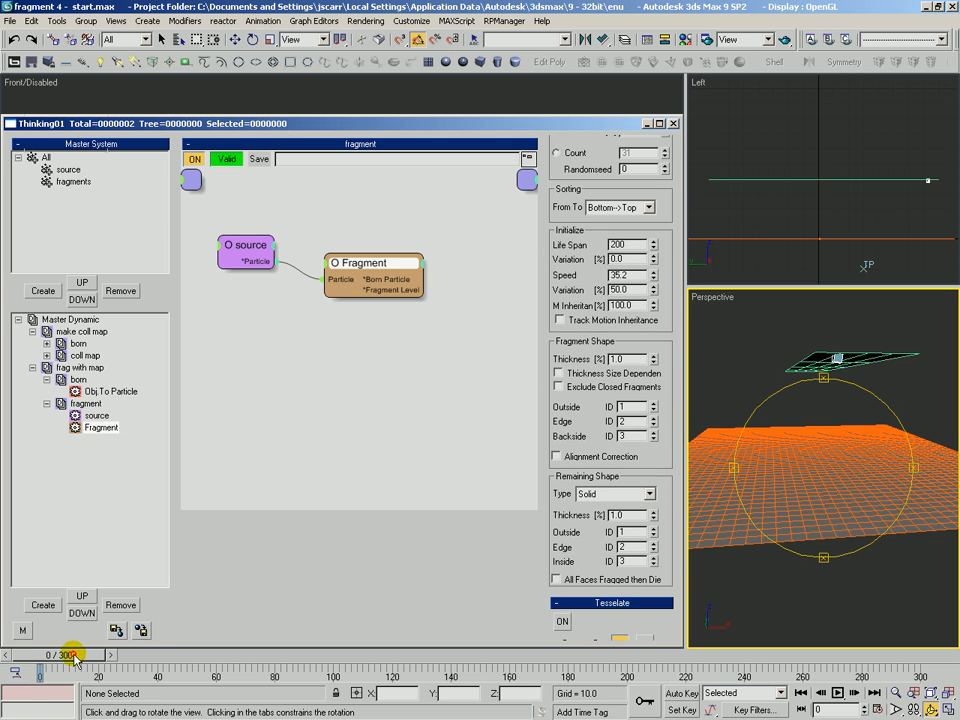
Scrub the animation to frame 93 and change the Fragment operator's Remaining Shape type to Hollow.
{"action": "left_click_drag", "start_coordinate": [73, 660], "coordinate": [332, 690]}
{"action": "key", "text": "ctrl+r"}
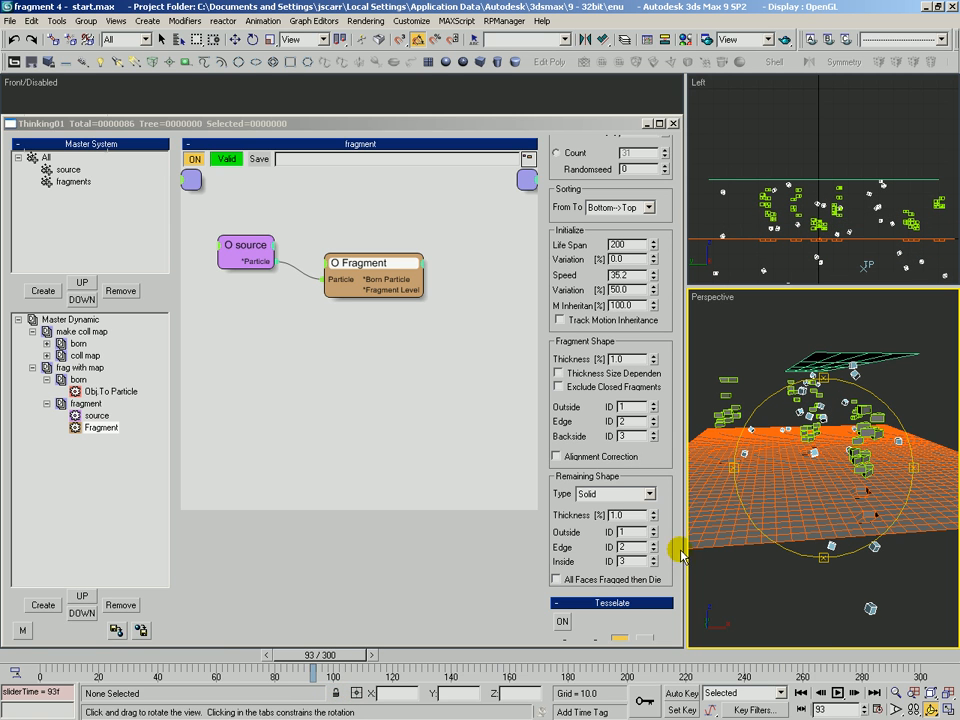
{"action": "left_click", "coordinate": [610, 494]}
{"action": "left_click", "coordinate": [615, 512]}
Rewind the animation and scrub to frame 102 to inspect the hollow remaining shape in the perspective view.
{"action": "left_click", "coordinate": [15, 655]}
{"action": "left_click_drag", "start_coordinate": [15, 655], "coordinate": [330, 672]}
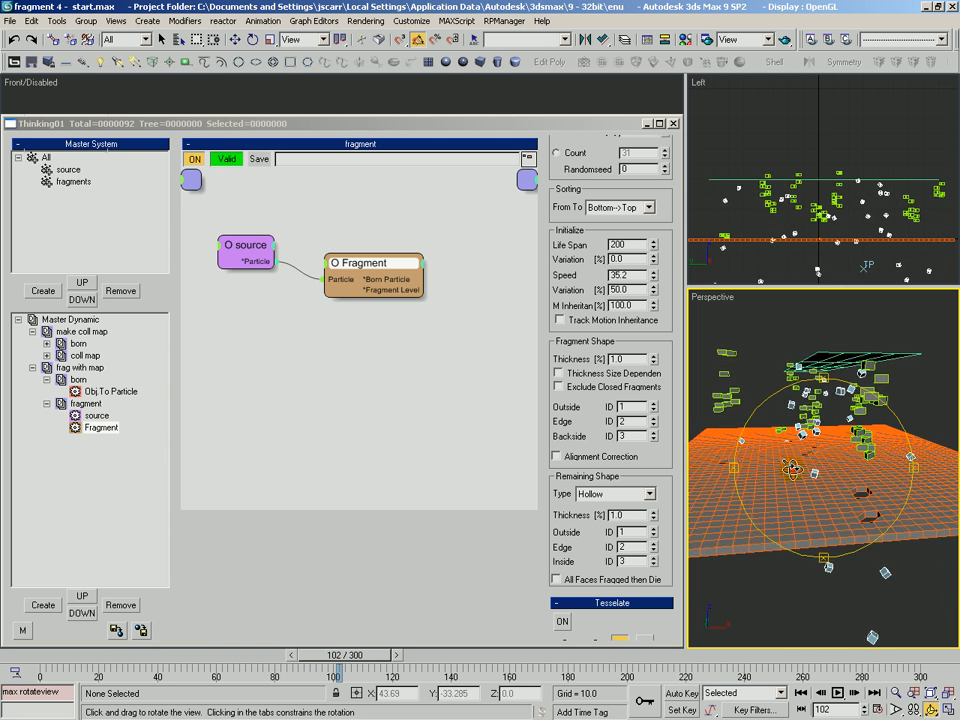
{"action": "left_click_drag", "start_coordinate": [788, 470], "coordinate": [841, 508]}
{"action": "right_click", "coordinate": [841, 508]}
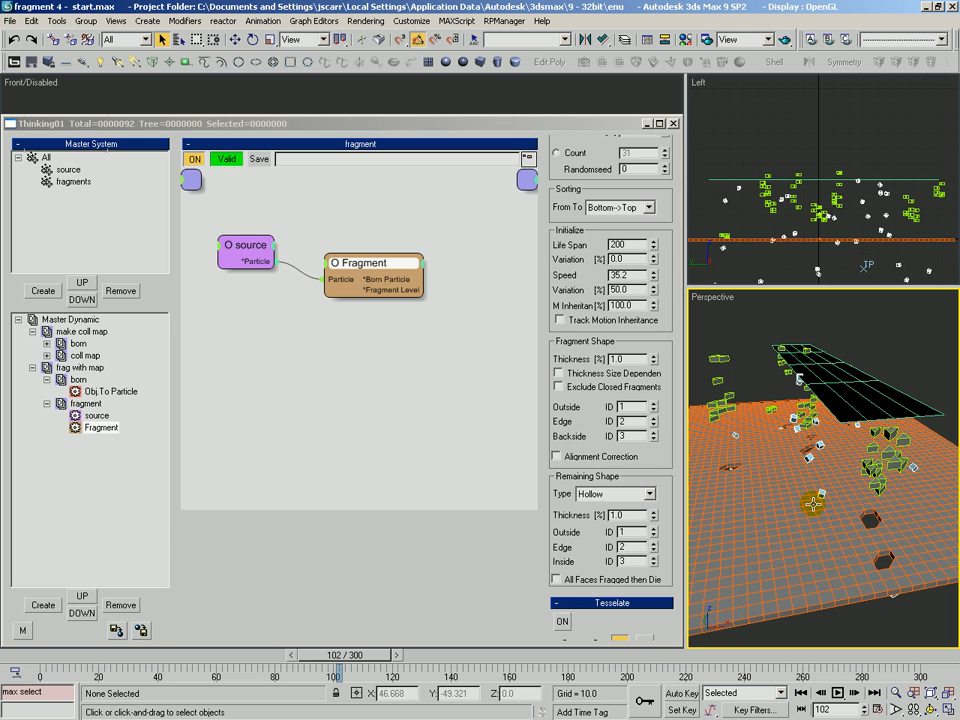
Scrub the animation on to frame 225 and examine the fragmentation across the ground plane in the perspective view.
{"action": "left_click_drag", "start_coordinate": [396, 223], "coordinate": [357, 304]}
{"action": "left_click_drag", "start_coordinate": [377, 267], "coordinate": [366, 266]}
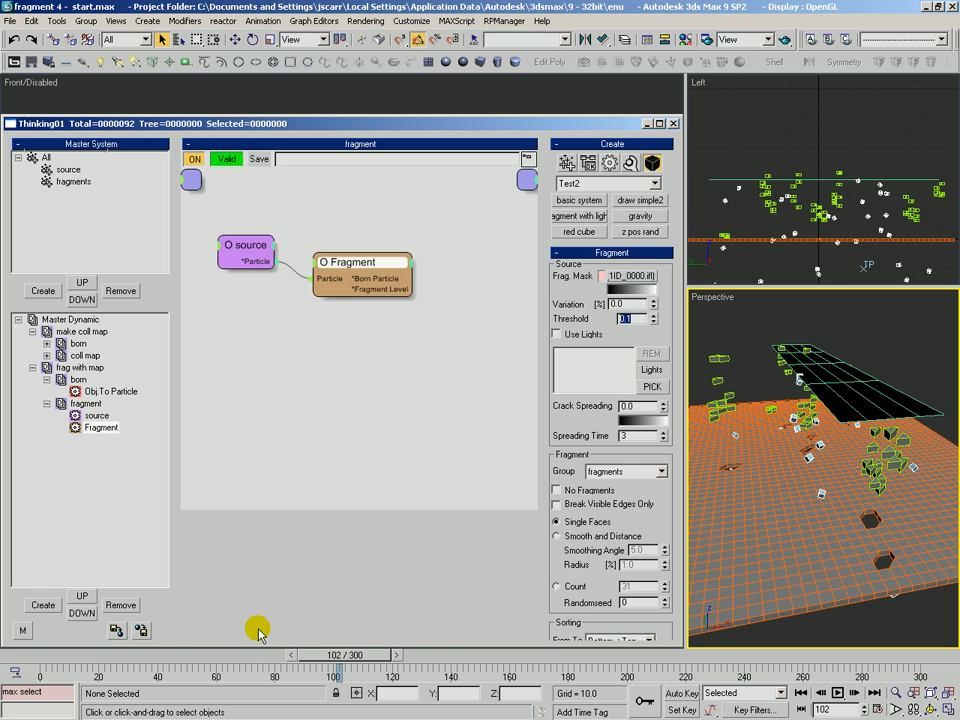
{"action": "left_click_drag", "start_coordinate": [345, 662], "coordinate": [732, 660]}
{"action": "key", "text": "ctrl+r"}
{"action": "left_click_drag", "start_coordinate": [789, 611], "coordinate": [826, 474]}
{"action": "key", "text": "alt+z"}
Review the coll map dynamic set alongside the Fragment operator's mask settings in the frag with map set.
{"action": "left_click", "coordinate": [82, 367]}
{"action": "left_click", "coordinate": [84, 355]}
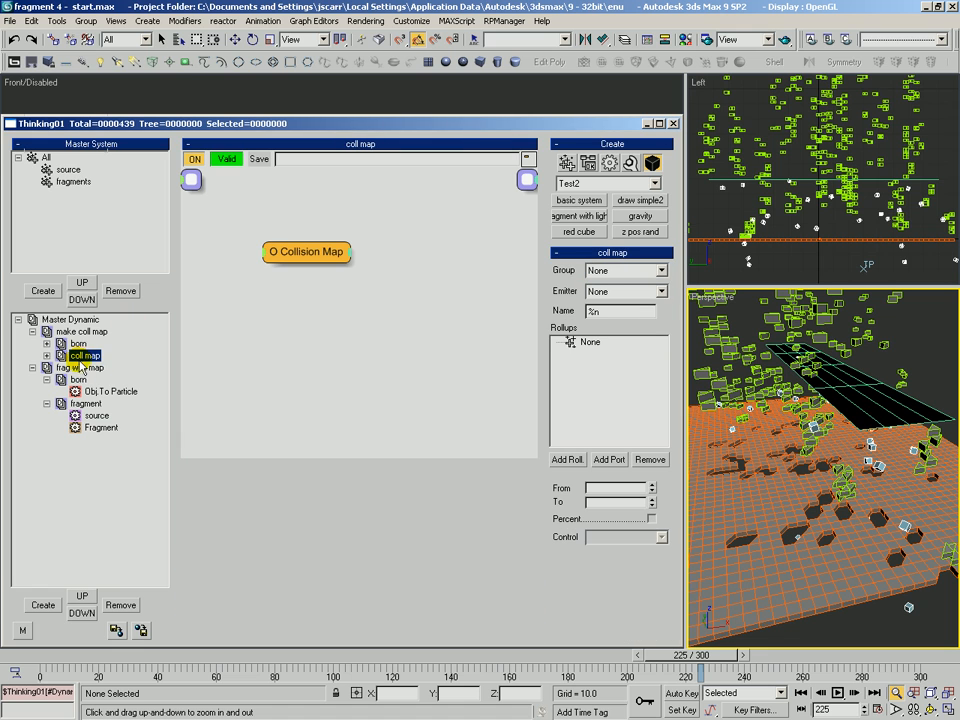
{"action": "left_click", "coordinate": [46, 379]}
{"action": "left_click", "coordinate": [46, 391]}
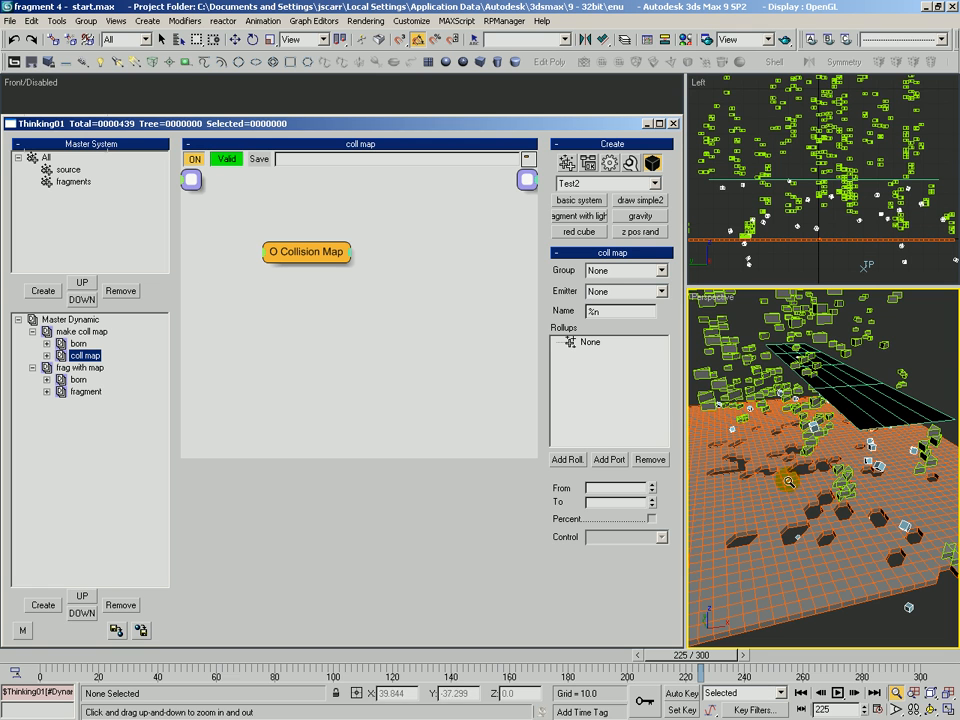
{"action": "left_click", "coordinate": [86, 392]}
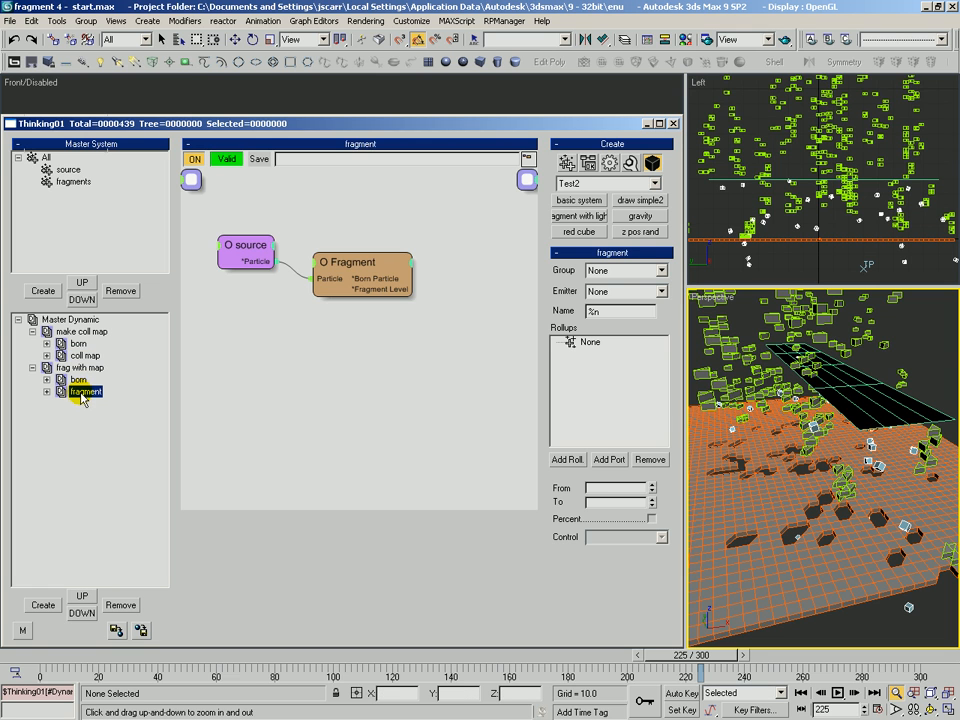
{"action": "left_click", "coordinate": [343, 288]}
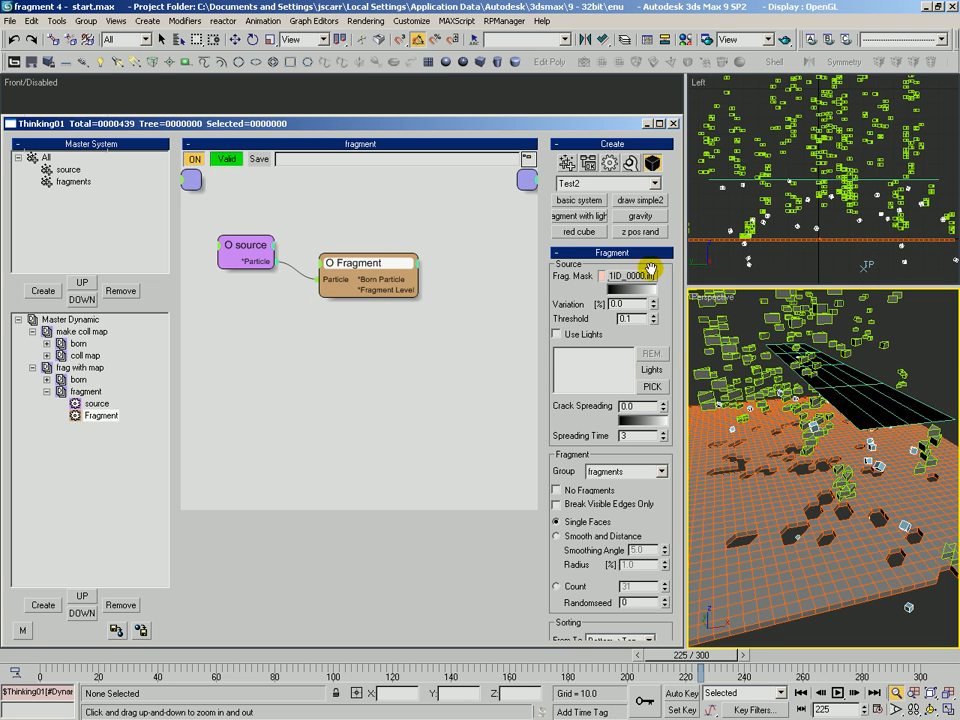
{"action": "left_click", "coordinate": [85, 355]}
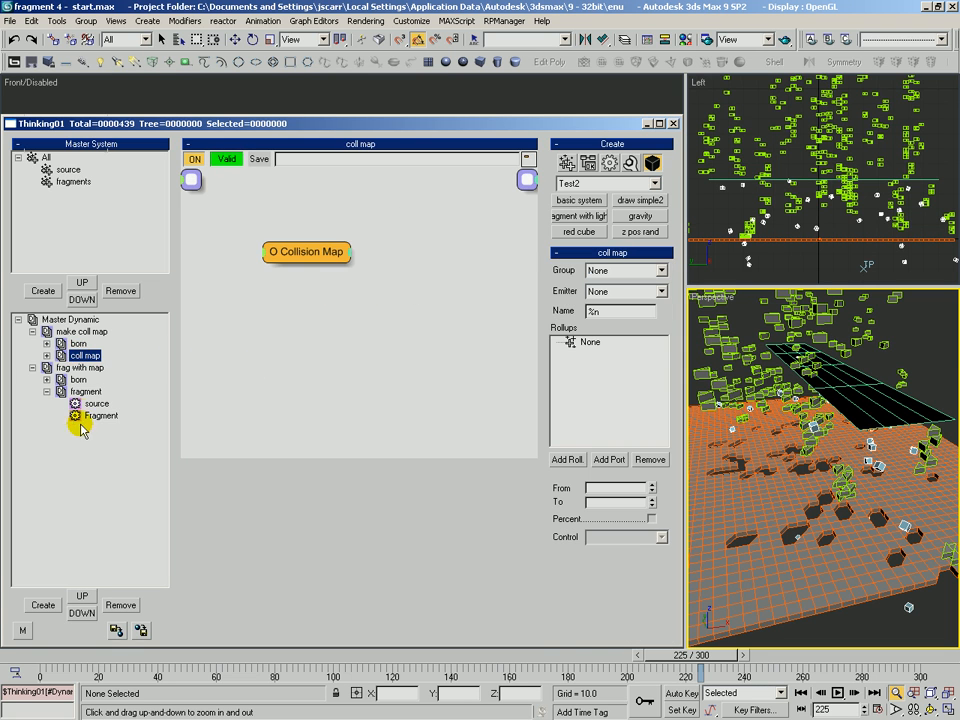
{"action": "left_click", "coordinate": [92, 416]}
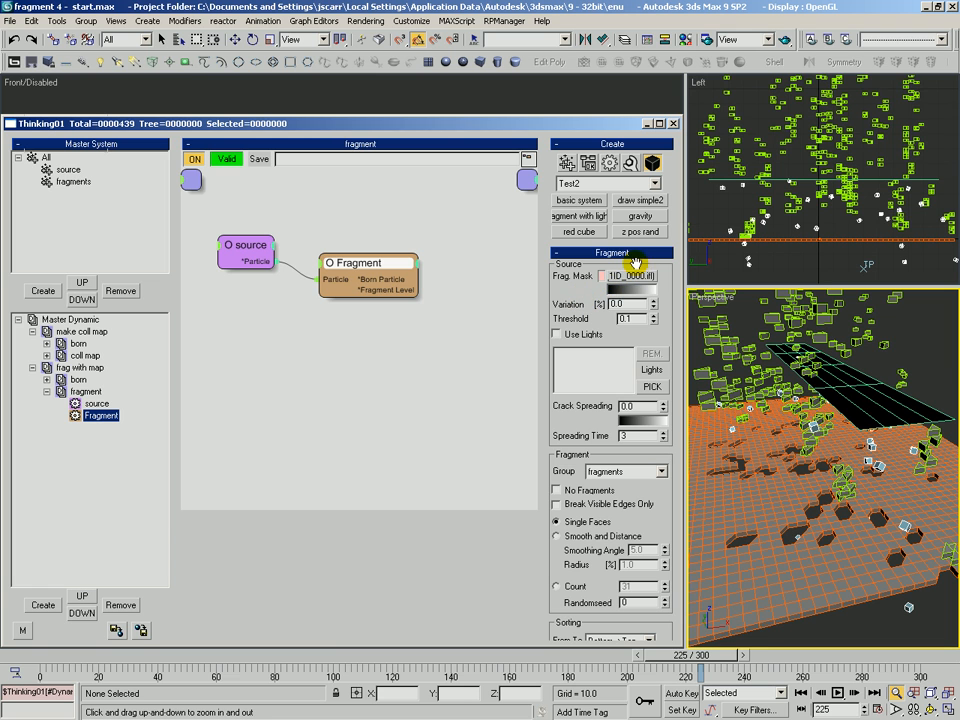
{"action": "left_click", "coordinate": [325, 346]}
Create a new dynamic set under Master Dynamic and name it frag coll map.
{"action": "left_click", "coordinate": [32, 368]}
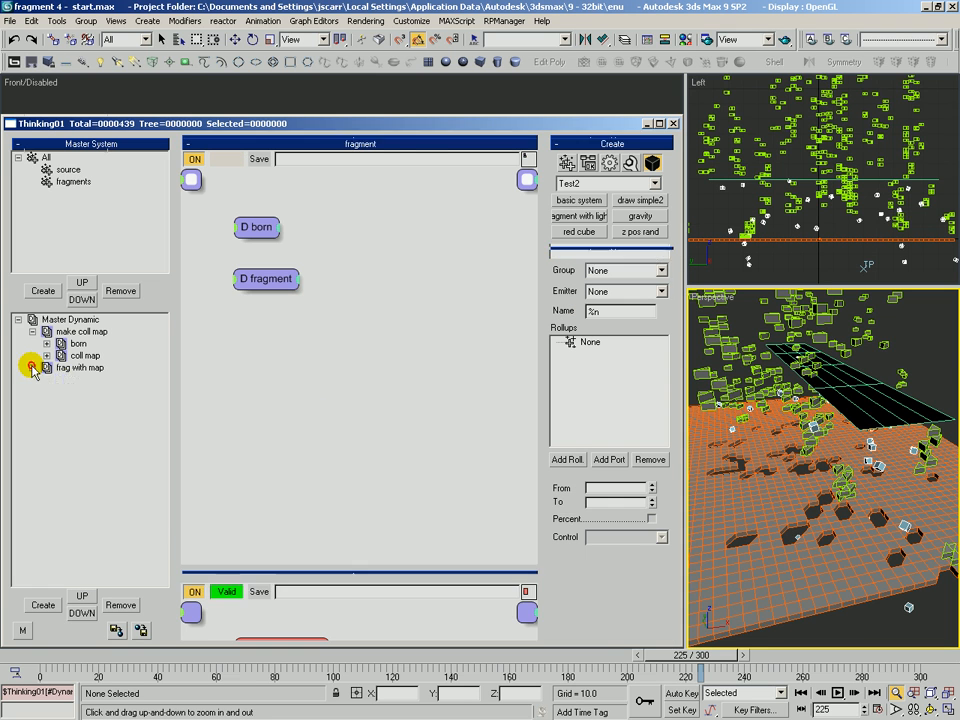
{"action": "left_click", "coordinate": [62, 320]}
{"action": "left_click", "coordinate": [43, 605]}
{"action": "left_click", "coordinate": [106, 463]}
{"action": "left_click", "coordinate": [72, 357]}
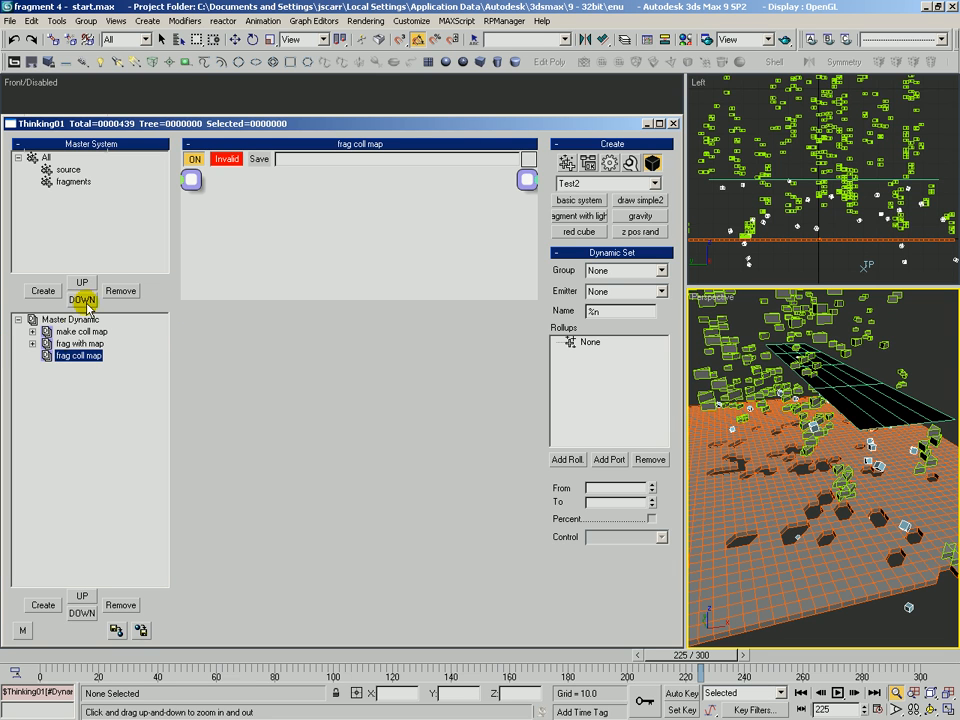
Nest the make coll map and frag with map dynamic sets inside frag coll map.
{"action": "mouse_move", "coordinate": [45, 356]}
{"action": "left_mouse_down"}
{"action": "mouse_move", "coordinate": [55, 348]}
{"action": "mouse_move", "coordinate": [42, 340]}
{"action": "left_mouse_up"}
{"action": "left_click", "coordinate": [76, 345]}
{"action": "left_click", "coordinate": [112, 335]}
{"action": "left_click_drag", "start_coordinate": [243, 368], "coordinate": [251, 451]}
{"action": "left_click", "coordinate": [92, 355]}
{"action": "left_click", "coordinate": [96, 343]}
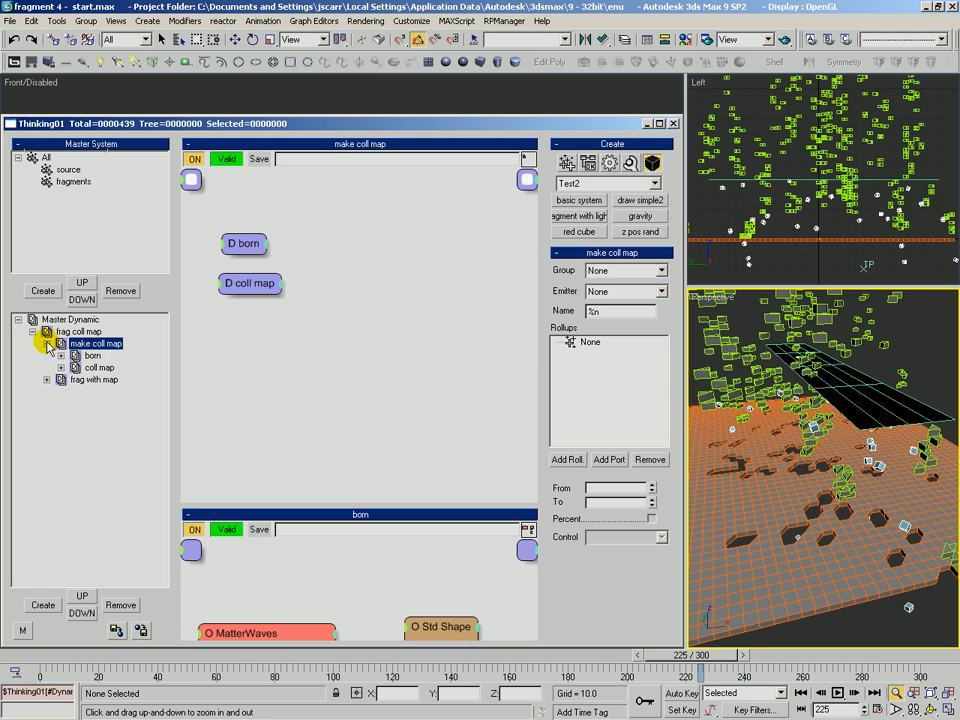
{"action": "left_click", "coordinate": [47, 343]}
{"action": "left_click", "coordinate": [94, 355]}
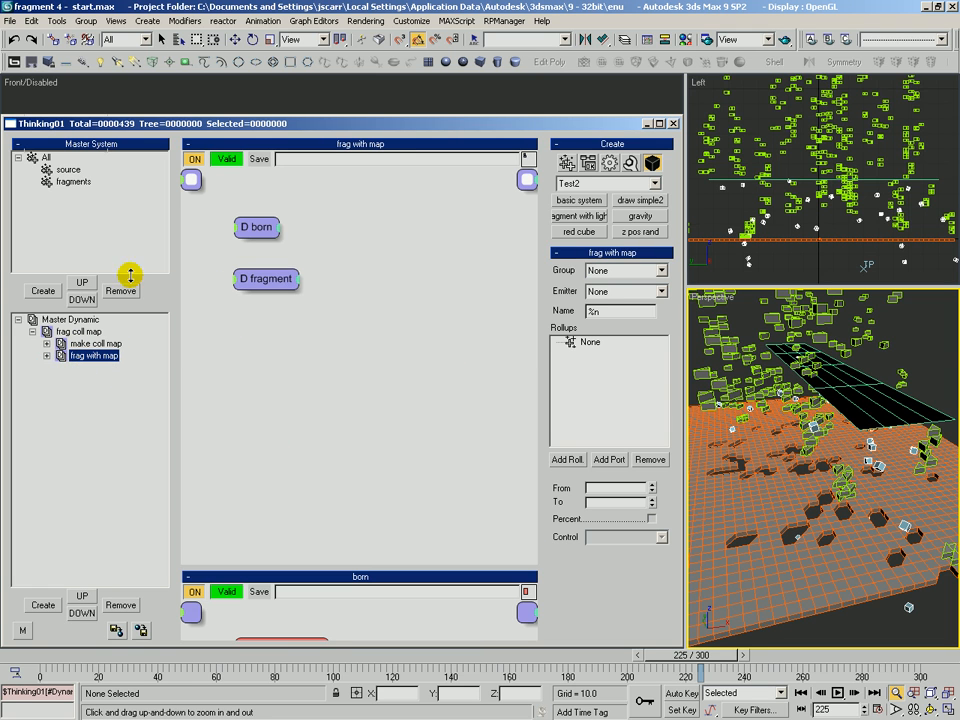
Save the frag coll map dynamic set to the Test2 folder as frag coll map.thi.
{"action": "left_click", "coordinate": [70, 333]}
{"action": "left_click", "coordinate": [32, 331]}
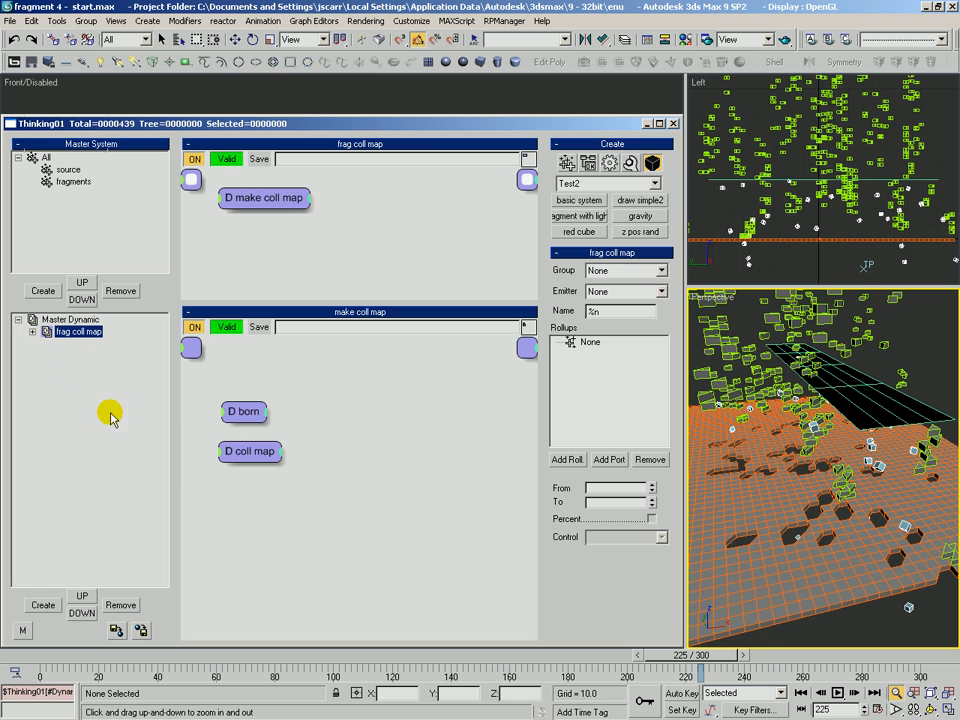
{"action": "left_click", "coordinate": [141, 630]}
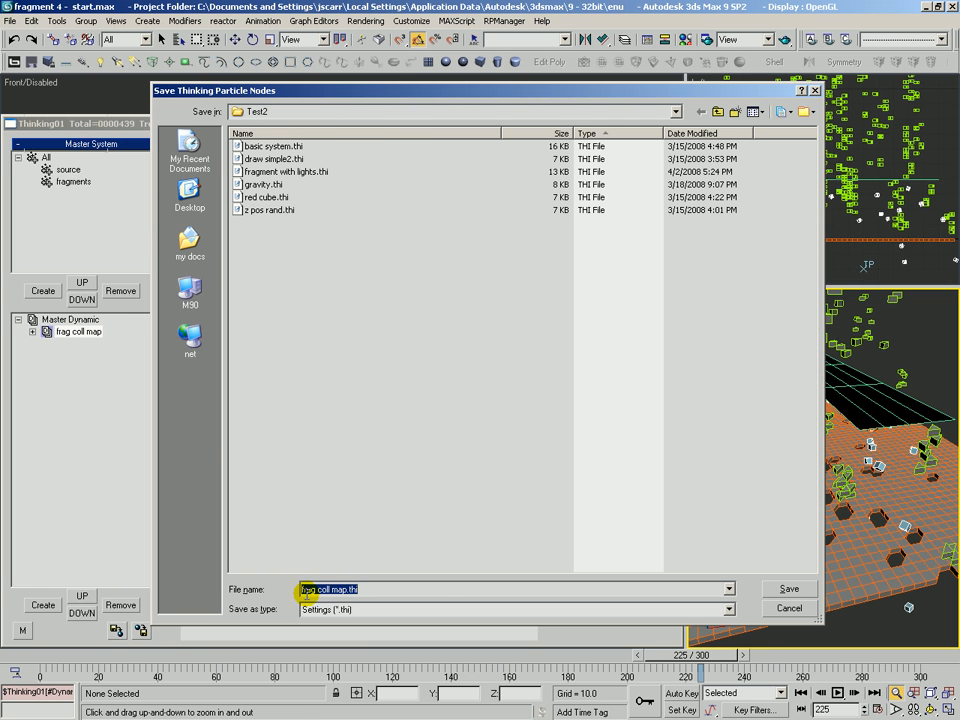
{"action": "left_click", "coordinate": [784, 589]}
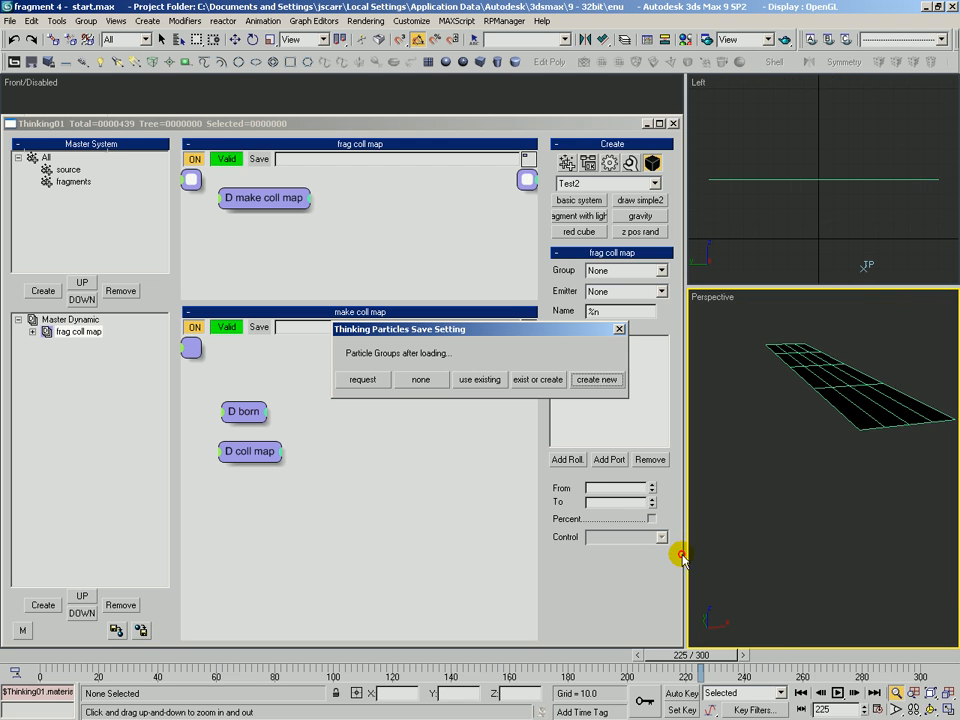